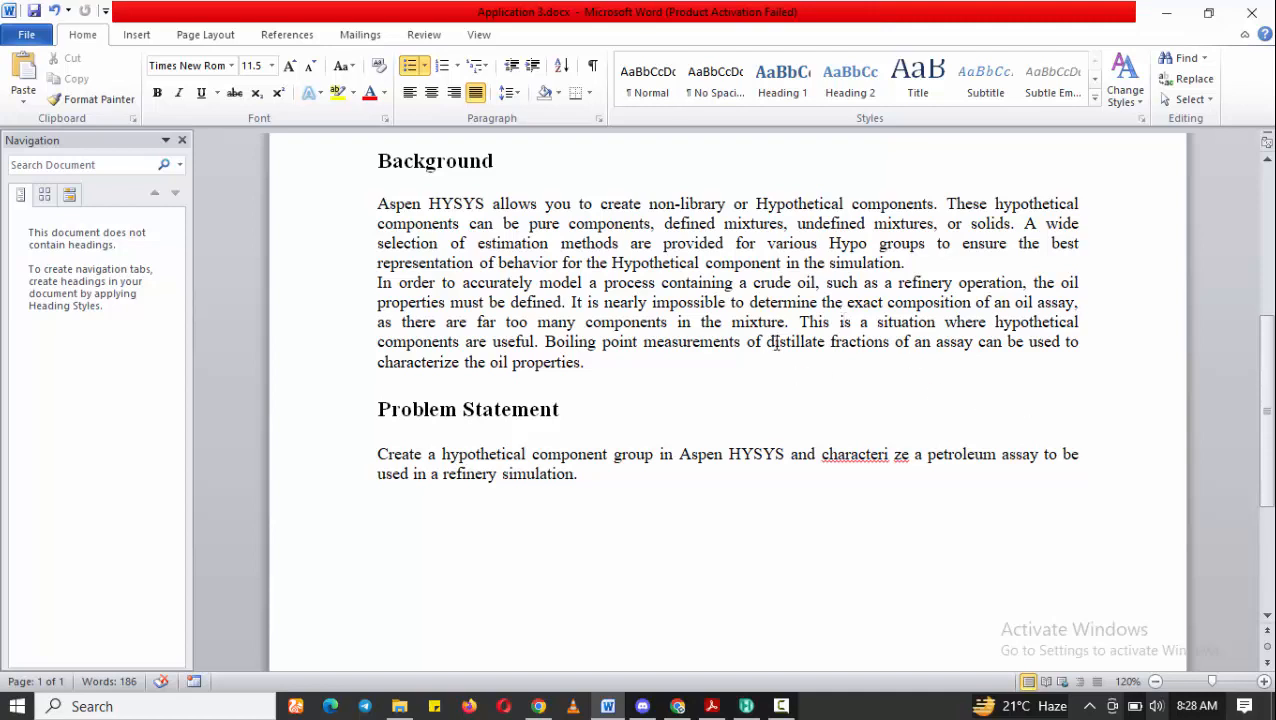
Remove the stray space inside the word "characterize" in the Problem Statement paragraph
scroll(891, 338, "down", 1)
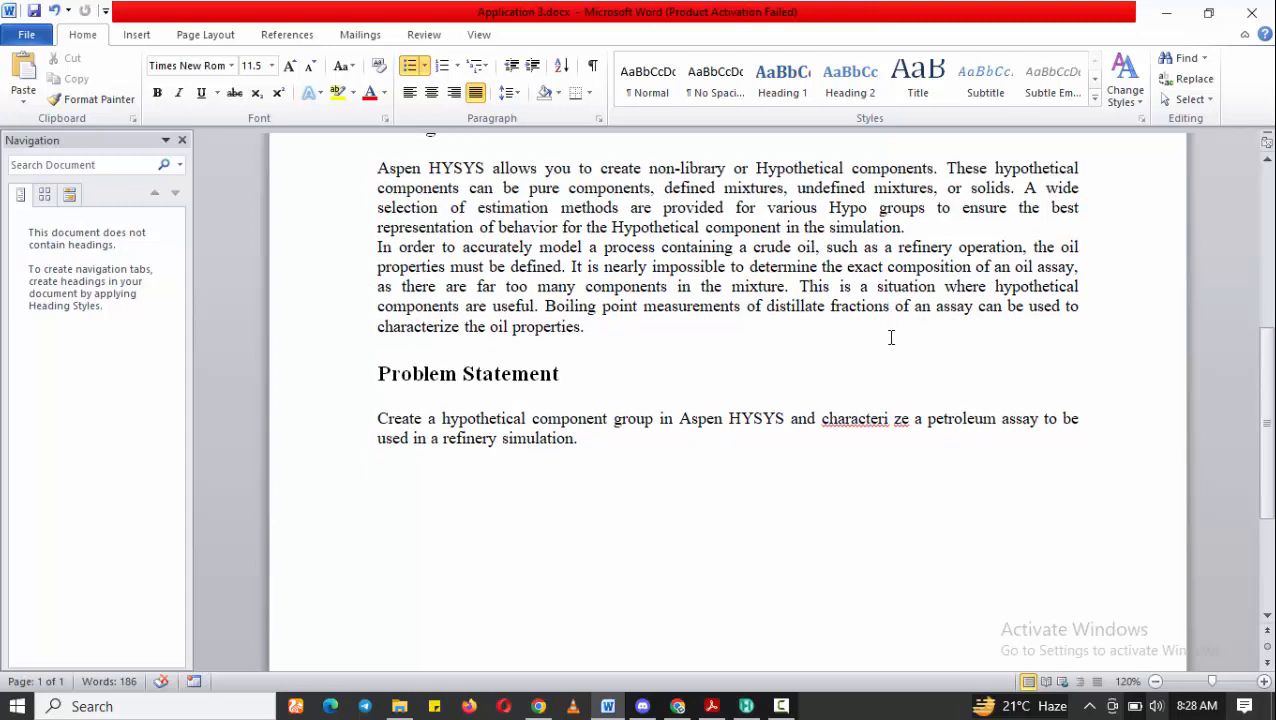
scroll(891, 338, "down", 1)
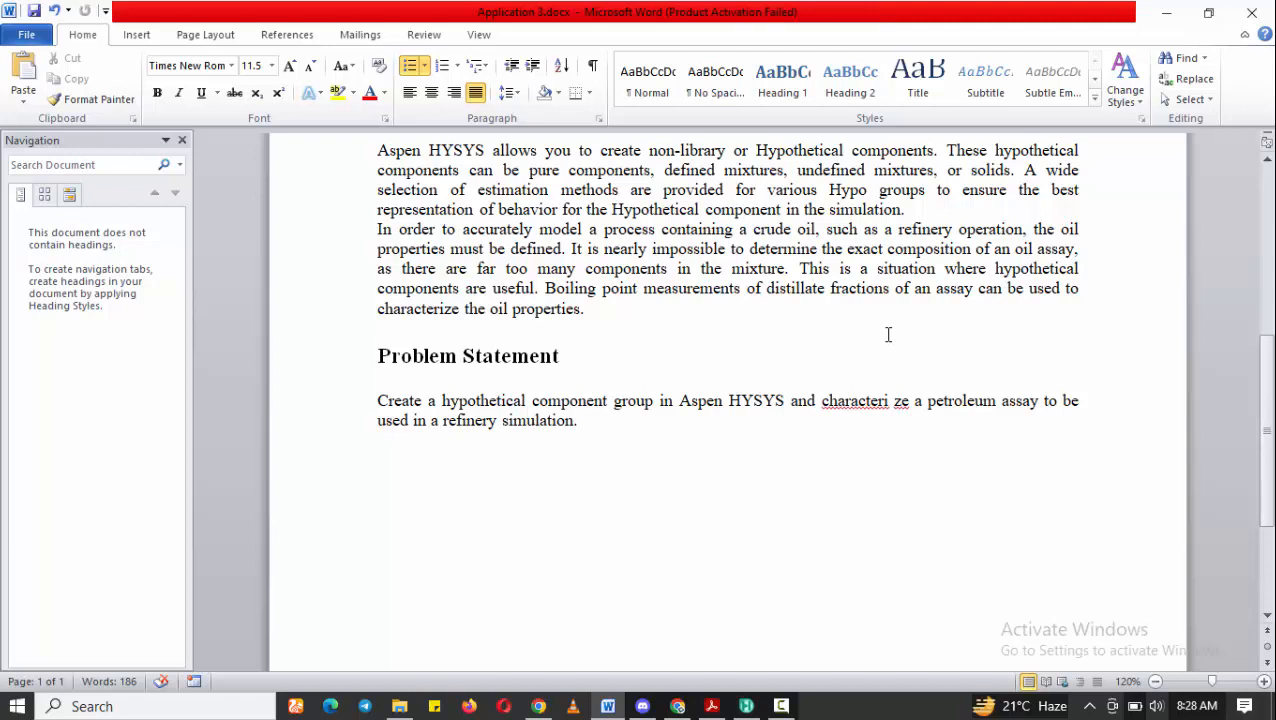
scroll(888, 334, "down", 1)
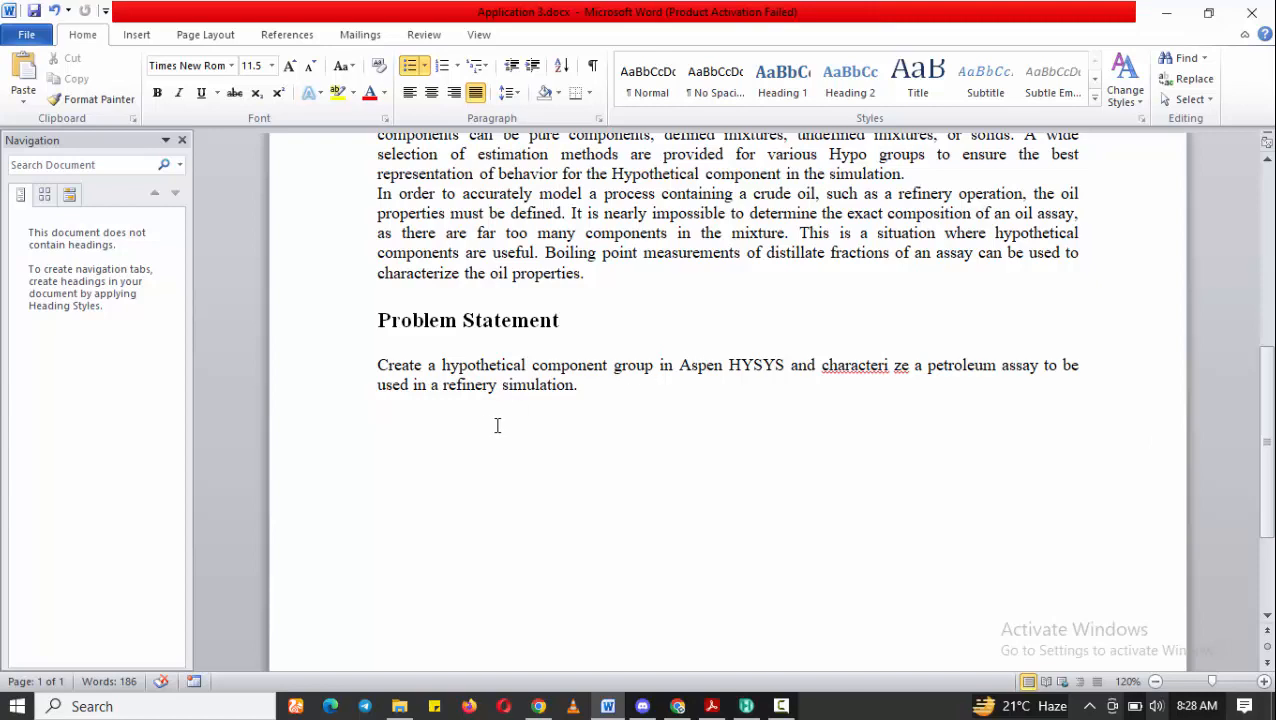
left_click(895, 365)
key("BackSpace")
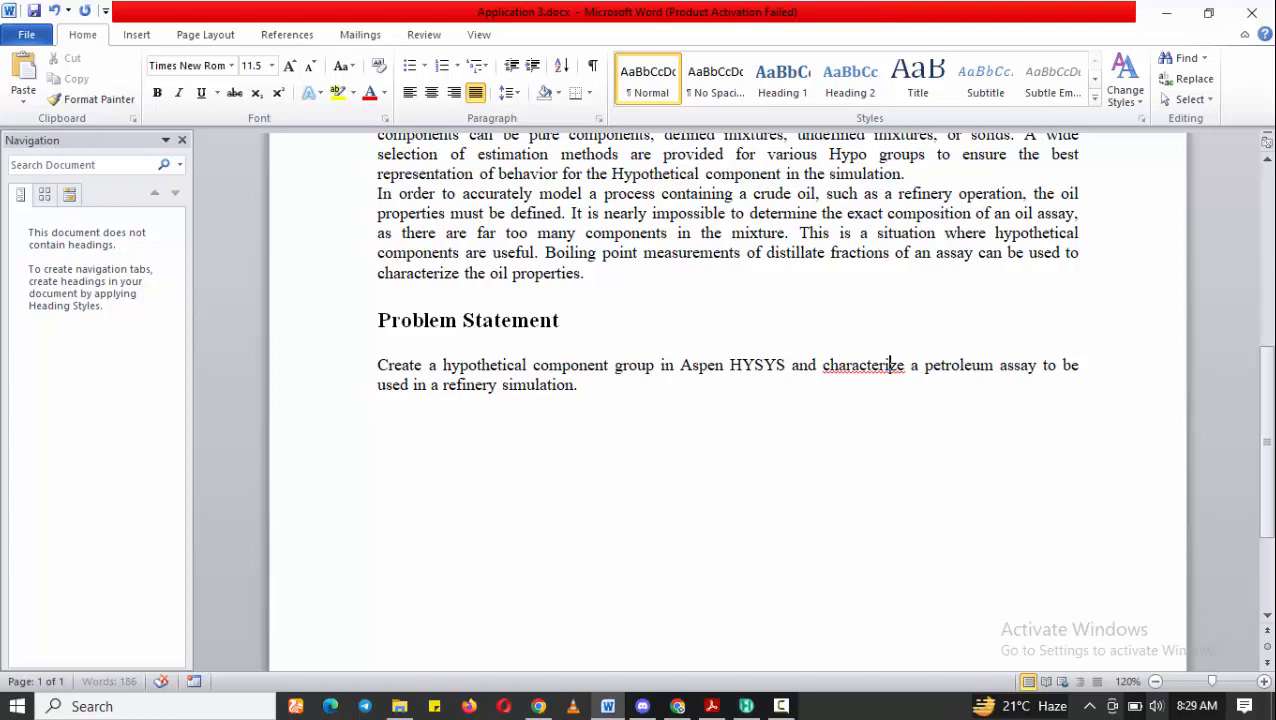
scroll(974, 398, "down", 2)
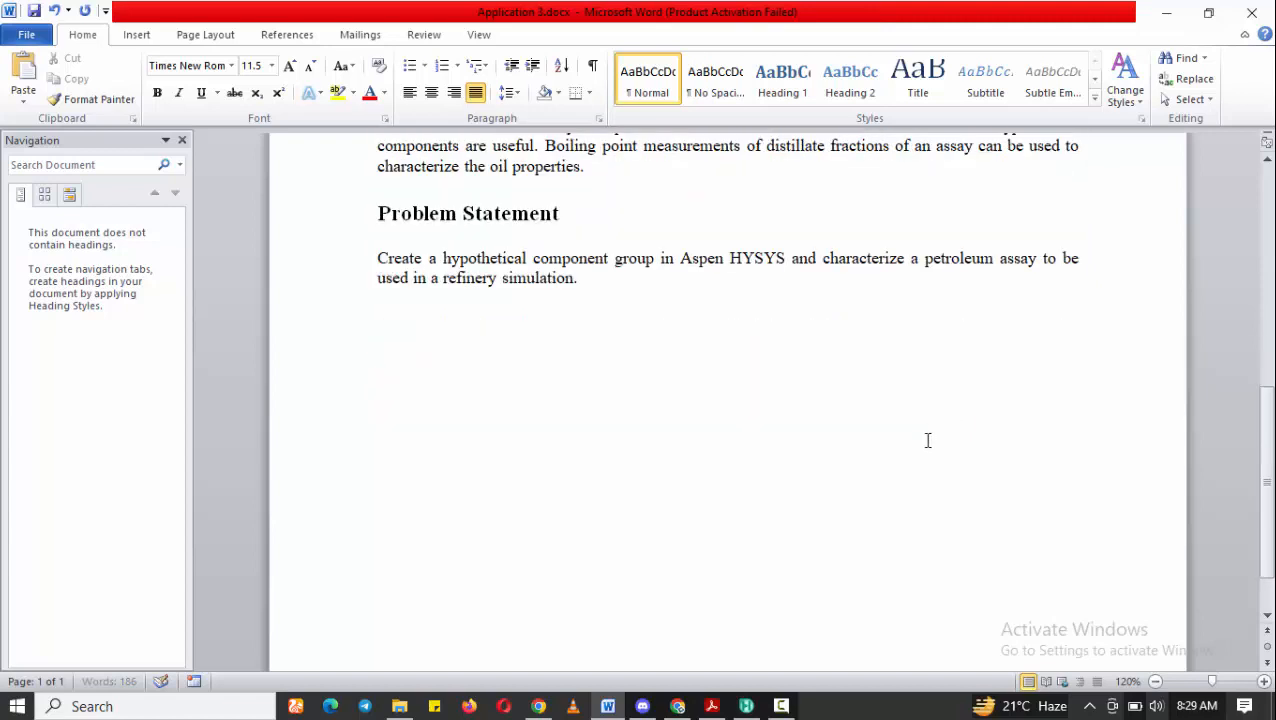
Switch to Aspen HYSYS, add a new component list and set its component selection to Hypothetical
left_click(746, 706)
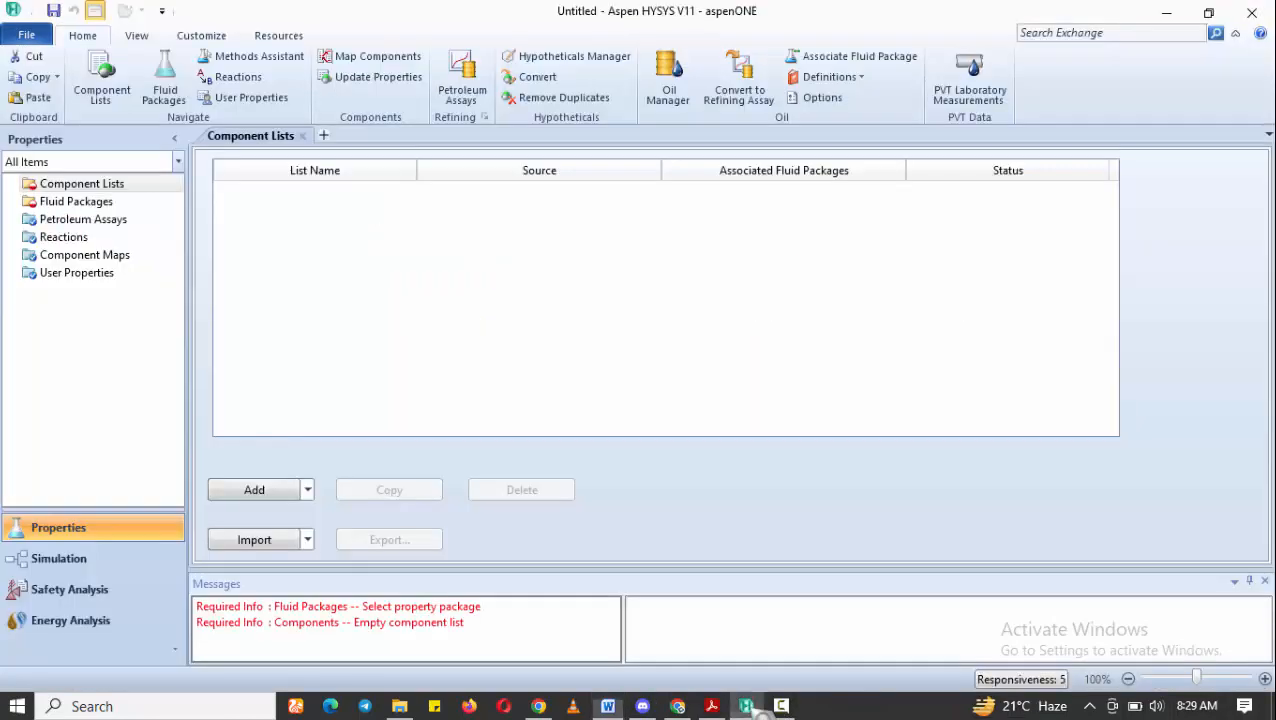
left_click(255, 494)
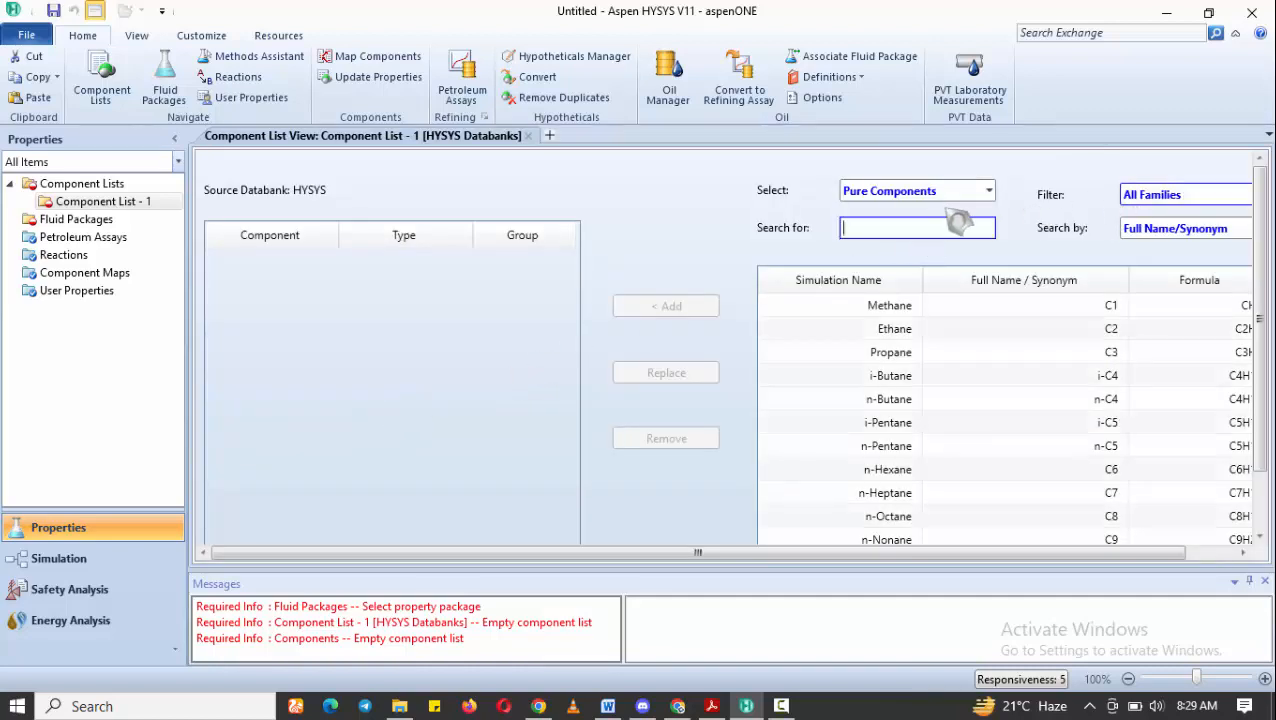
left_click(985, 191)
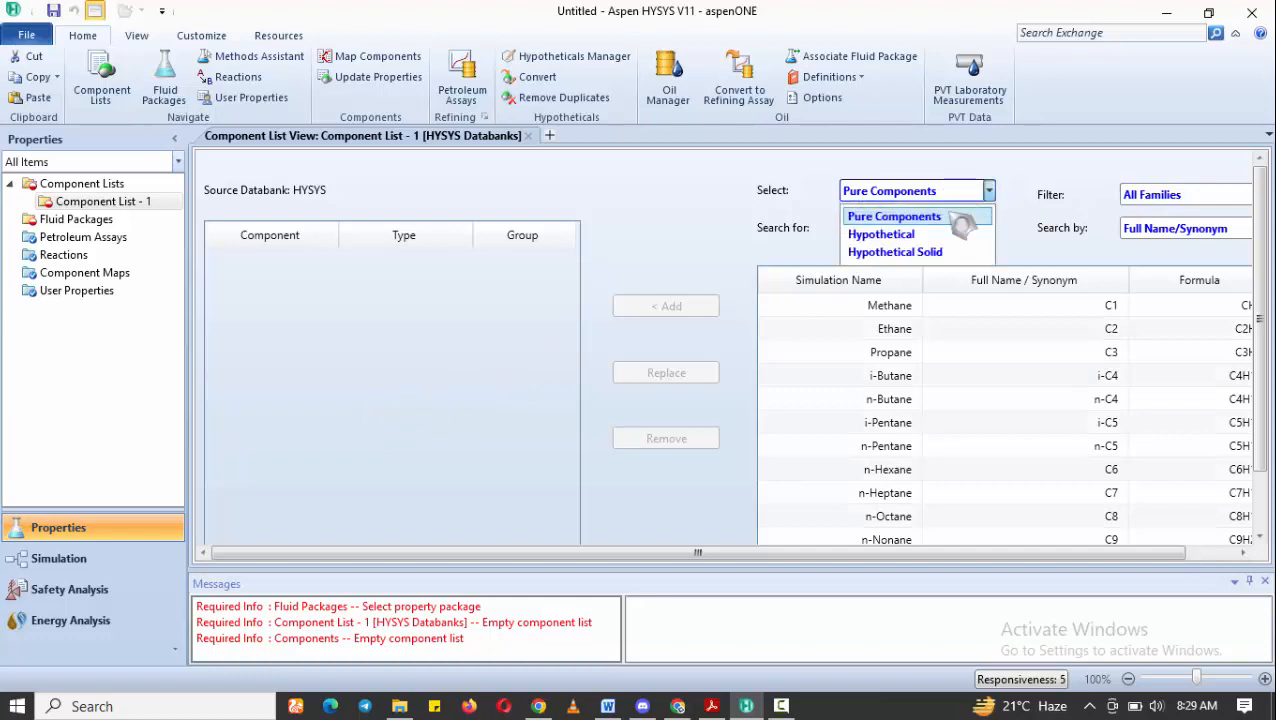
left_click(970, 234)
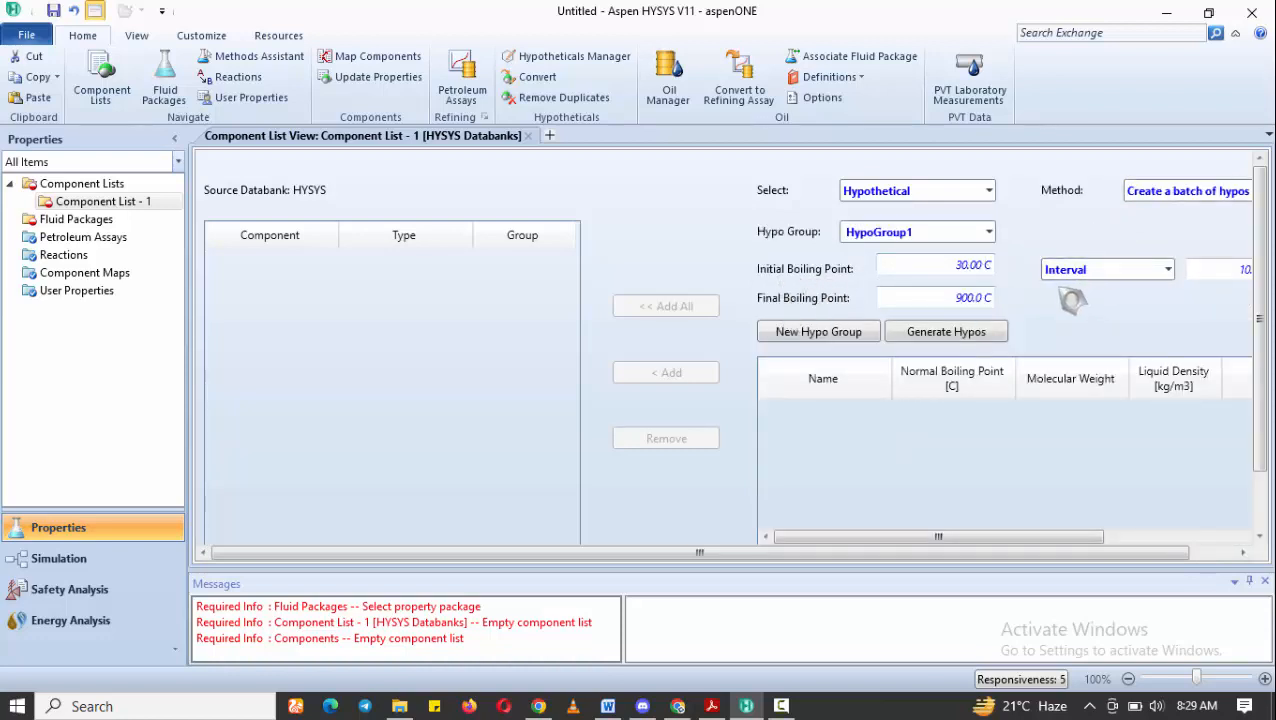
Generate a batch of hypotheticals in HypoGroup1 with the default boiling range and interval, and add them all to the component list
left_click_drag(1040, 540, 985, 545)
left_click(953, 341)
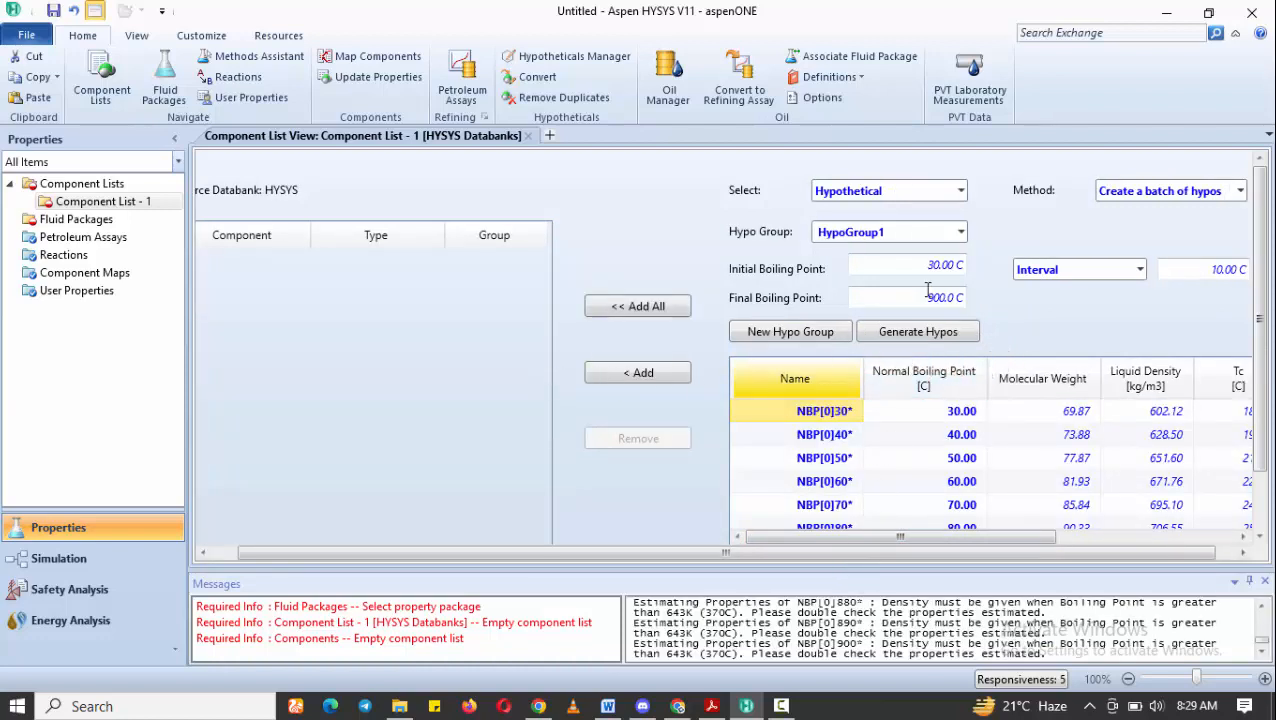
scroll(922, 438, "down", 2)
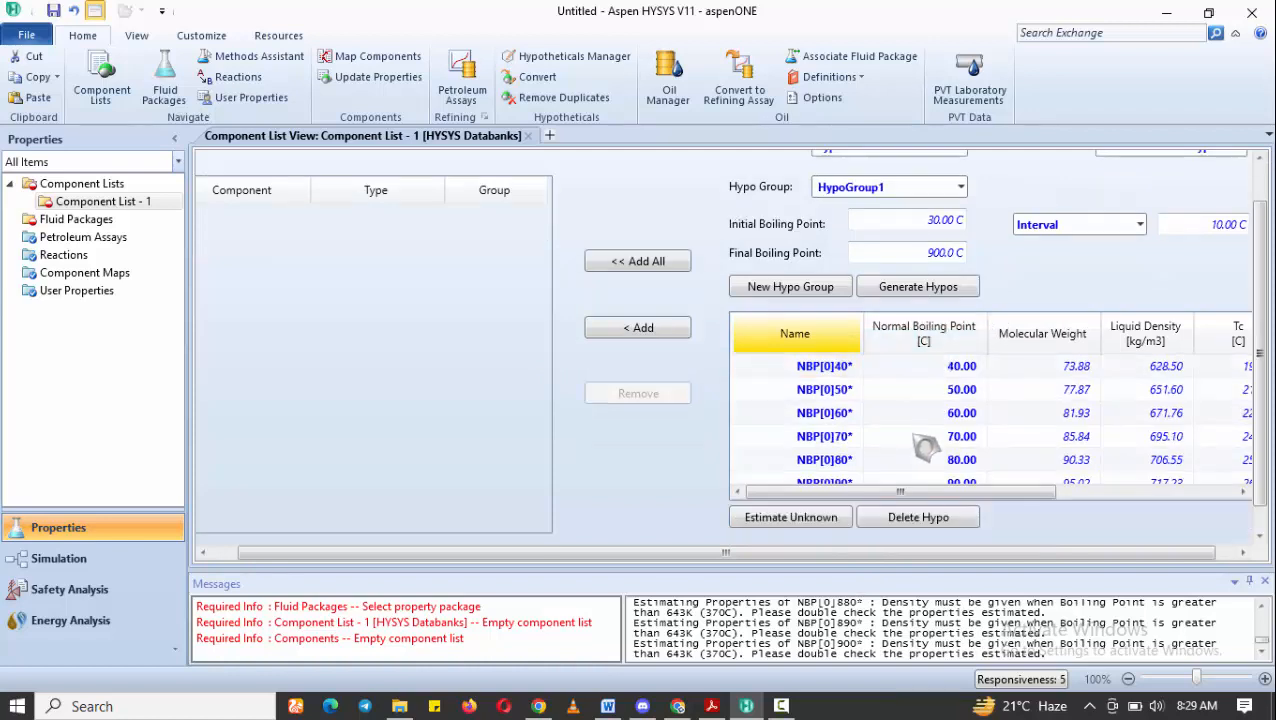
scroll(807, 430, "down", 1)
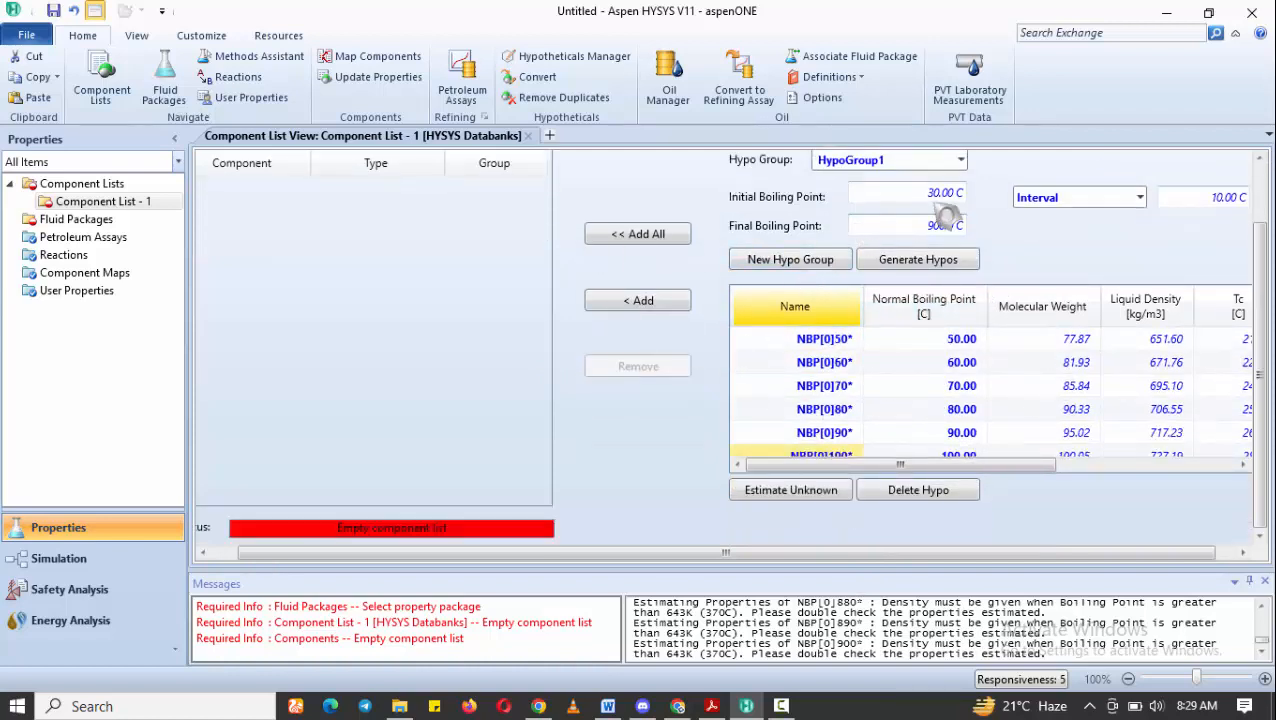
left_click(665, 237)
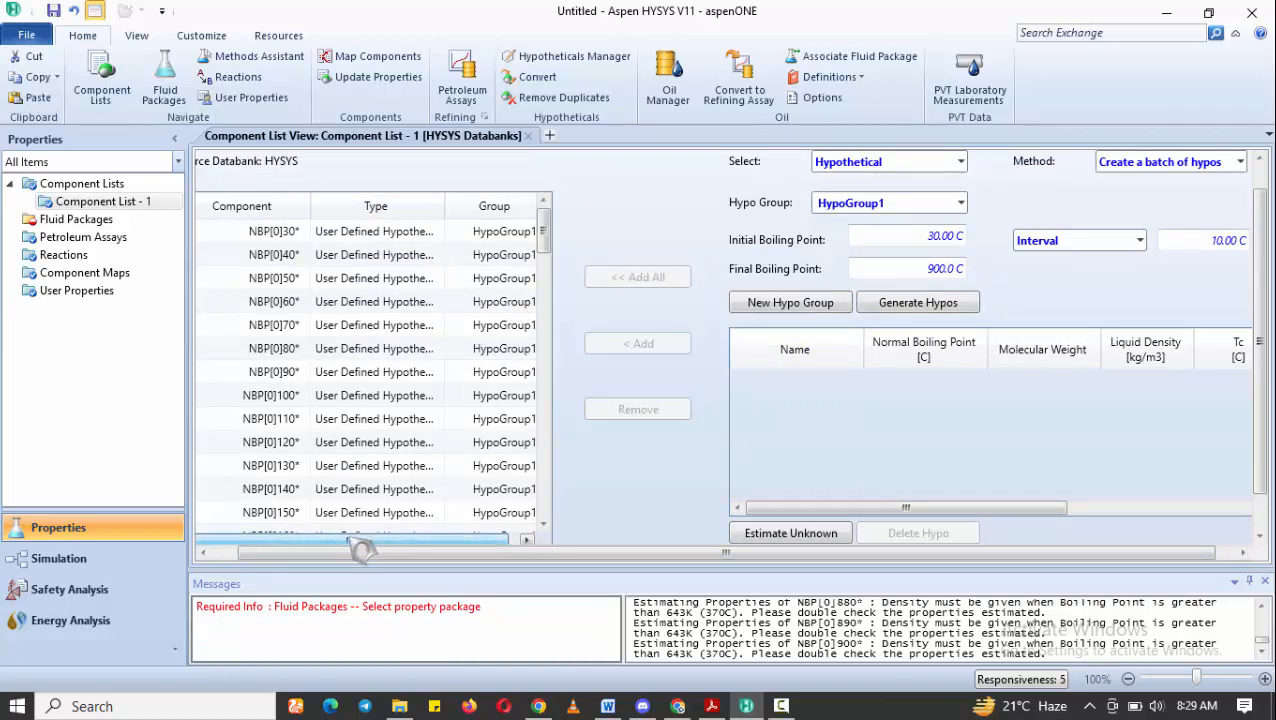
left_click_drag(324, 554, 189, 565)
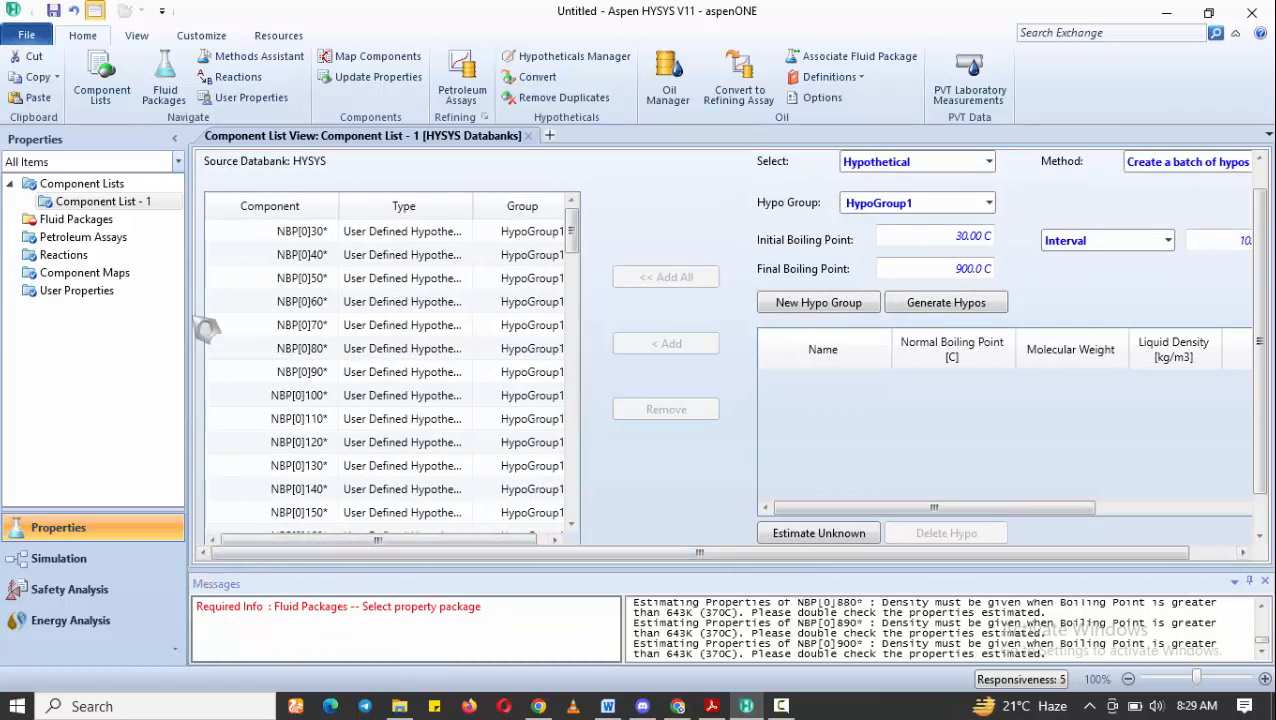
Add a fluid package for the component list and choose Peng-Robinson as its property package
left_click(106, 221)
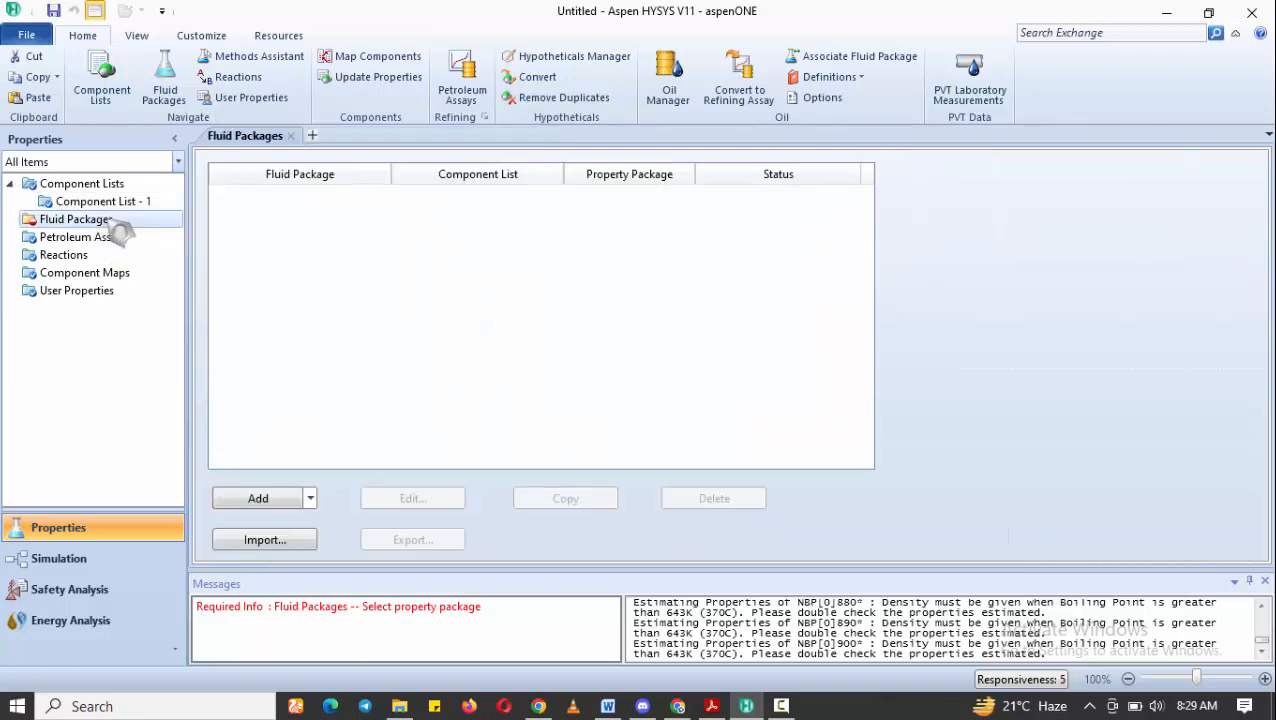
left_click(256, 505)
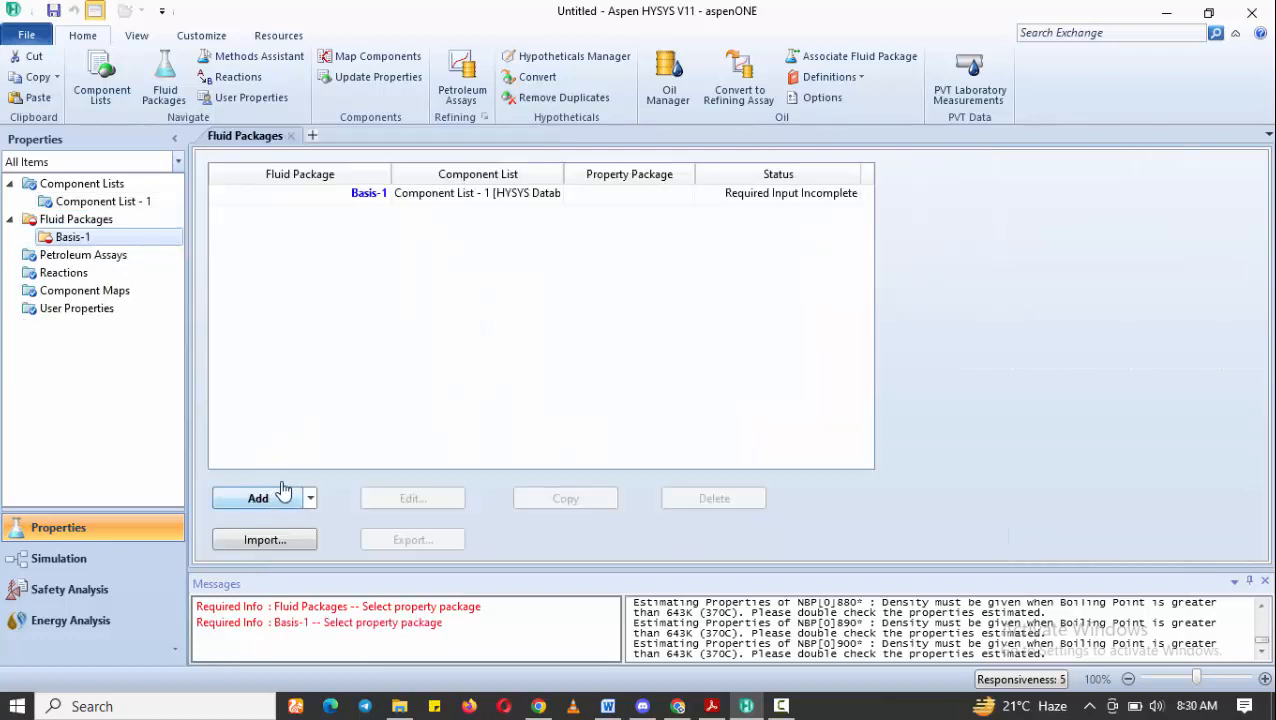
left_click_drag(391, 317, 407, 436)
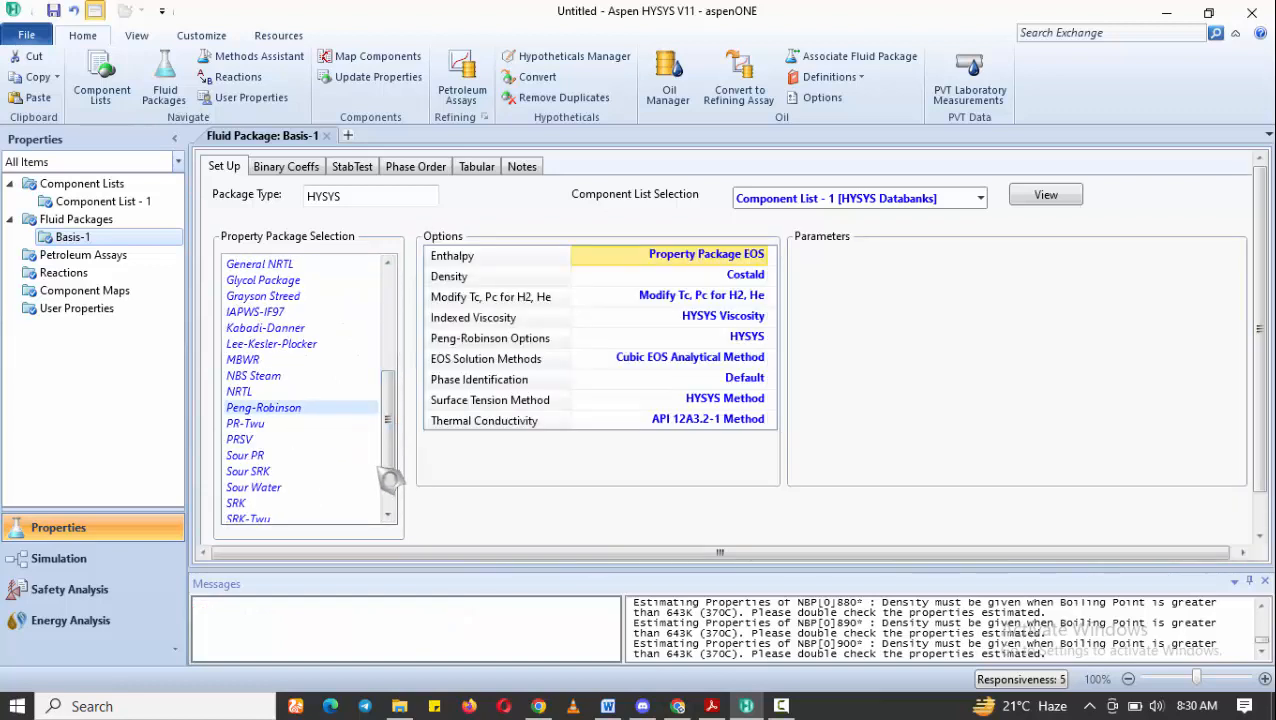
In the simulation environment, dock the Model Palette beside the flowsheet and place a material stream on it
left_click(70, 561)
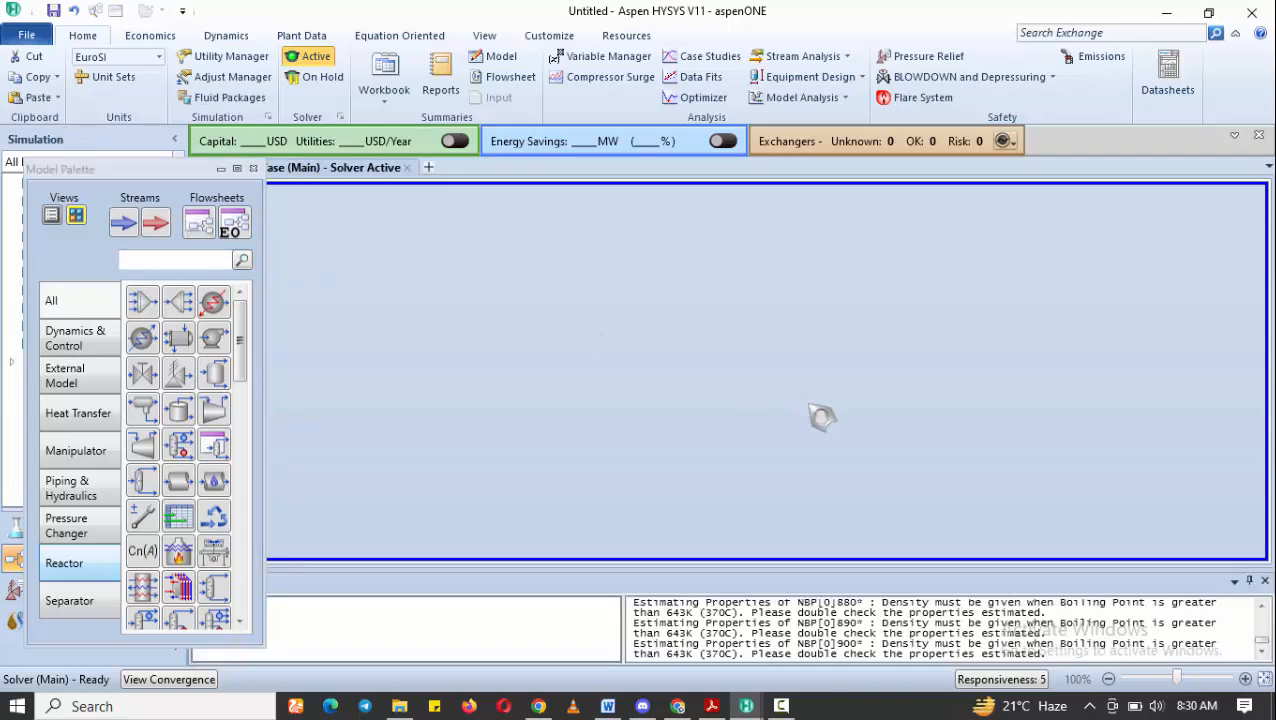
left_click_drag(73, 167, 782, 368)
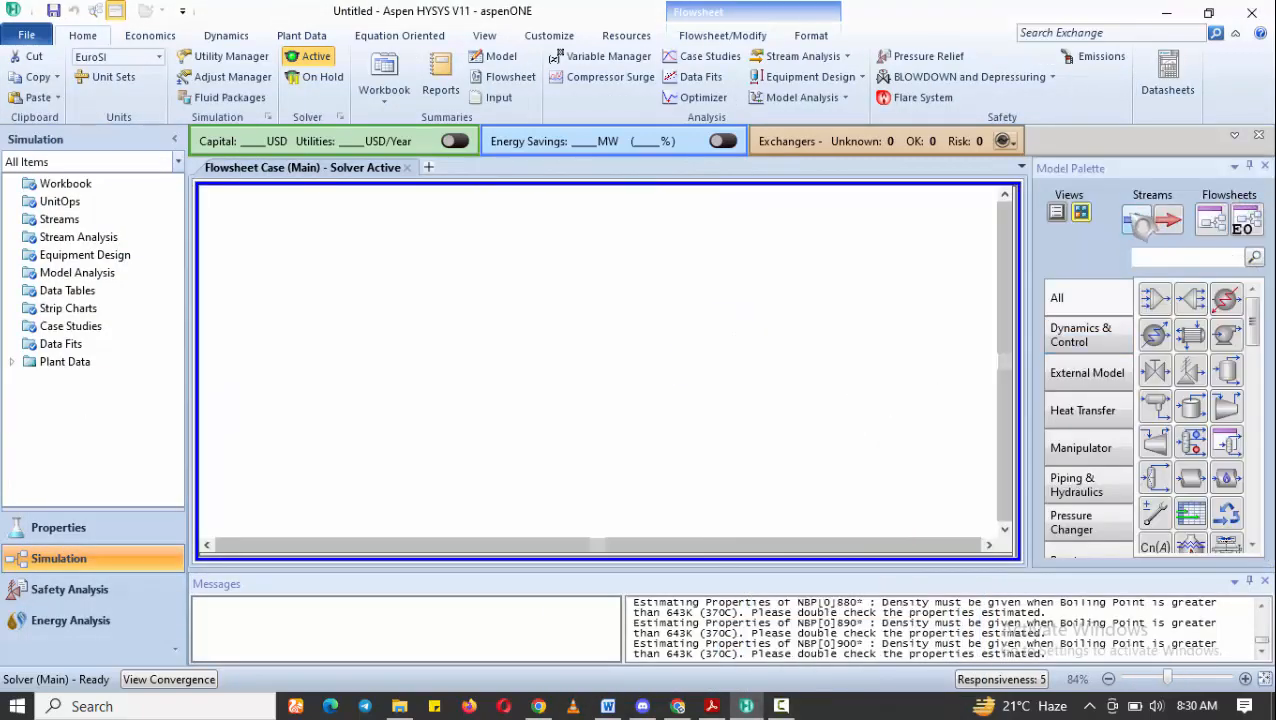
left_click(1138, 220)
left_click(326, 345)
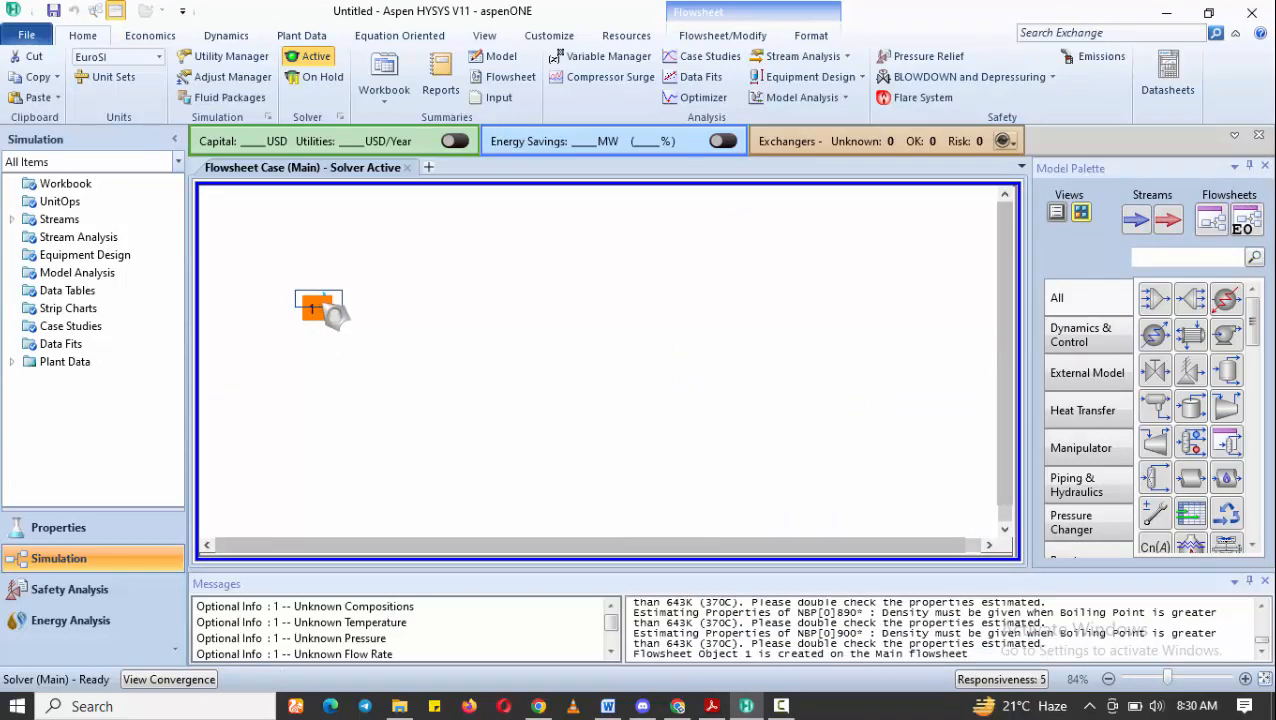
Open the new stream's petroleum assay settings and browse the assay library for an import
double_click(328, 310)
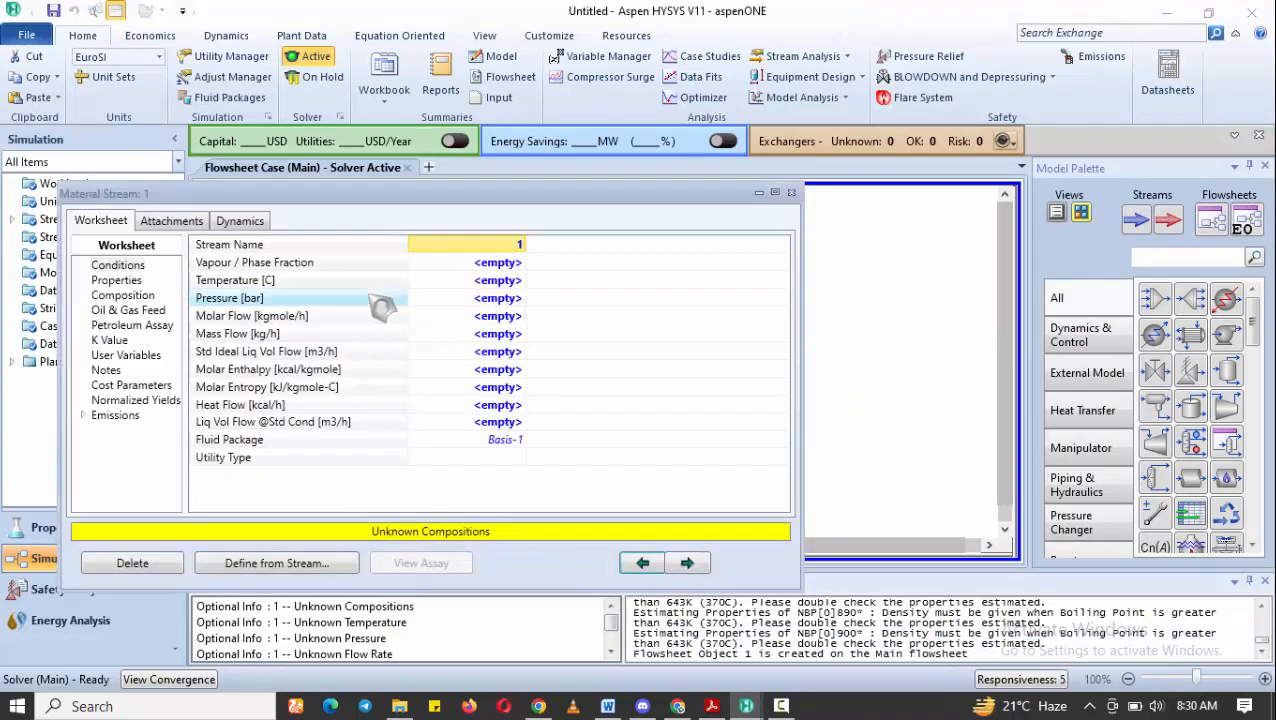
left_click(158, 326)
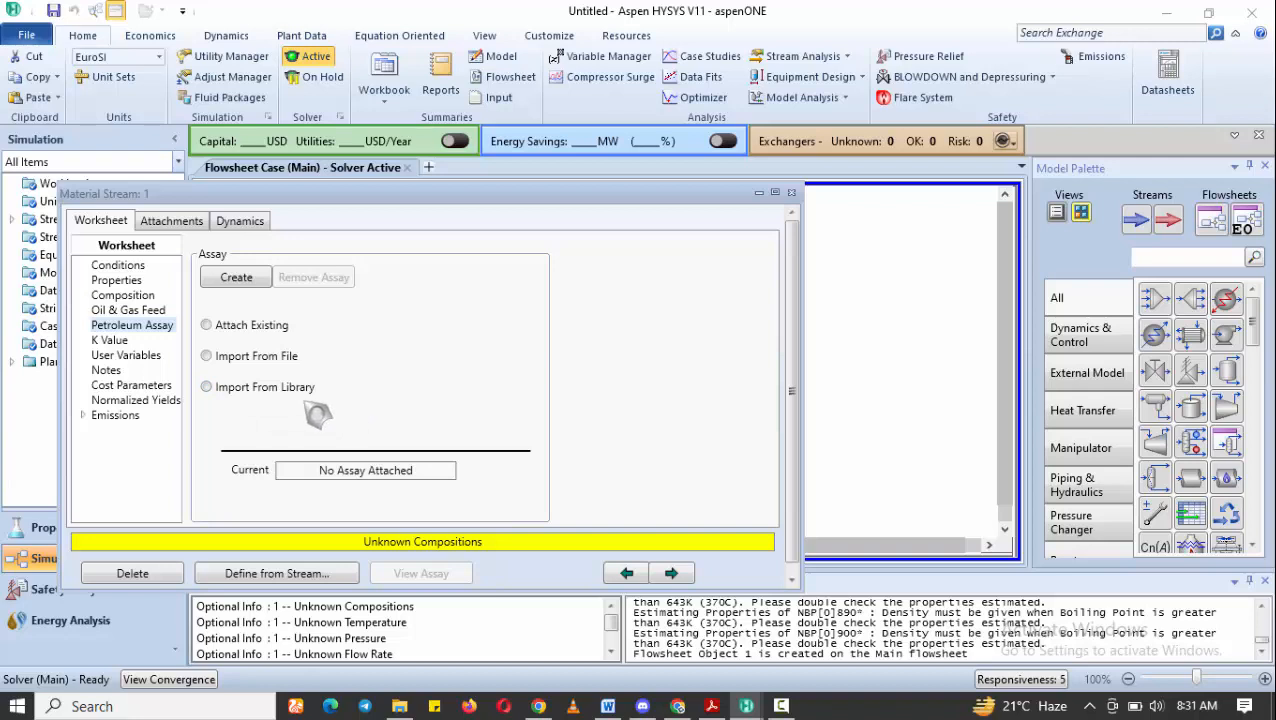
left_click(206, 387)
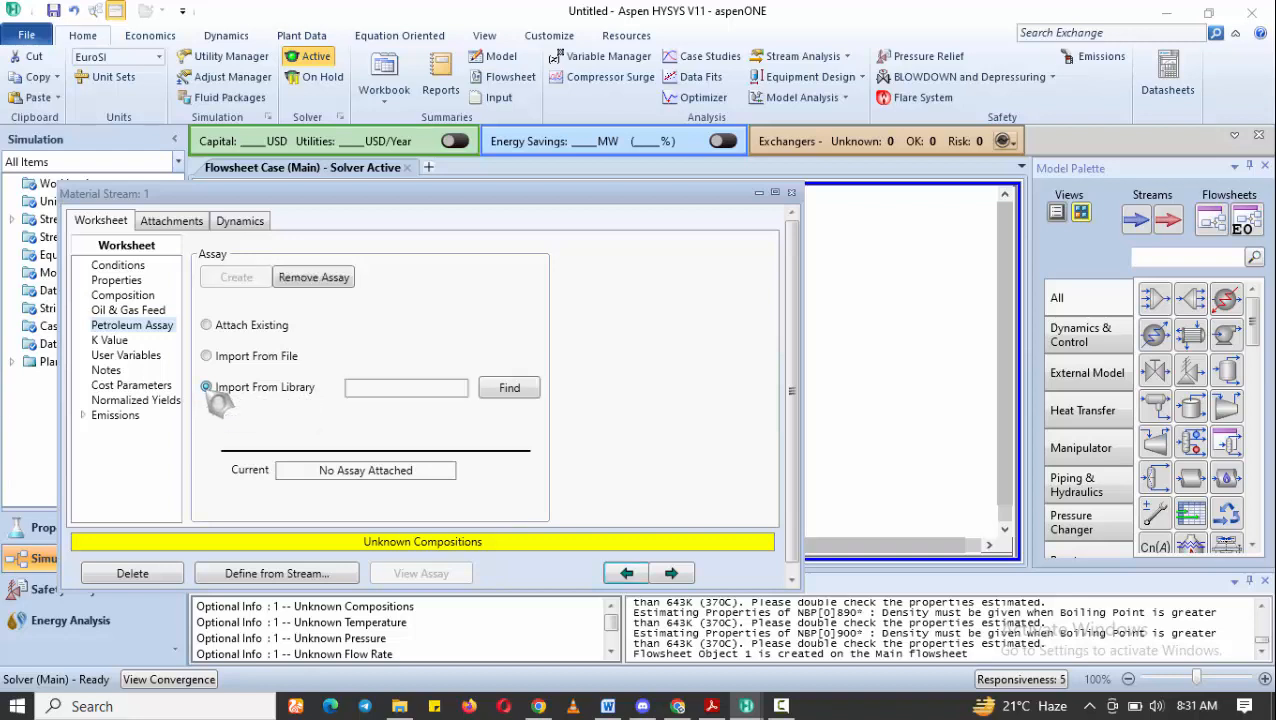
left_click(507, 391)
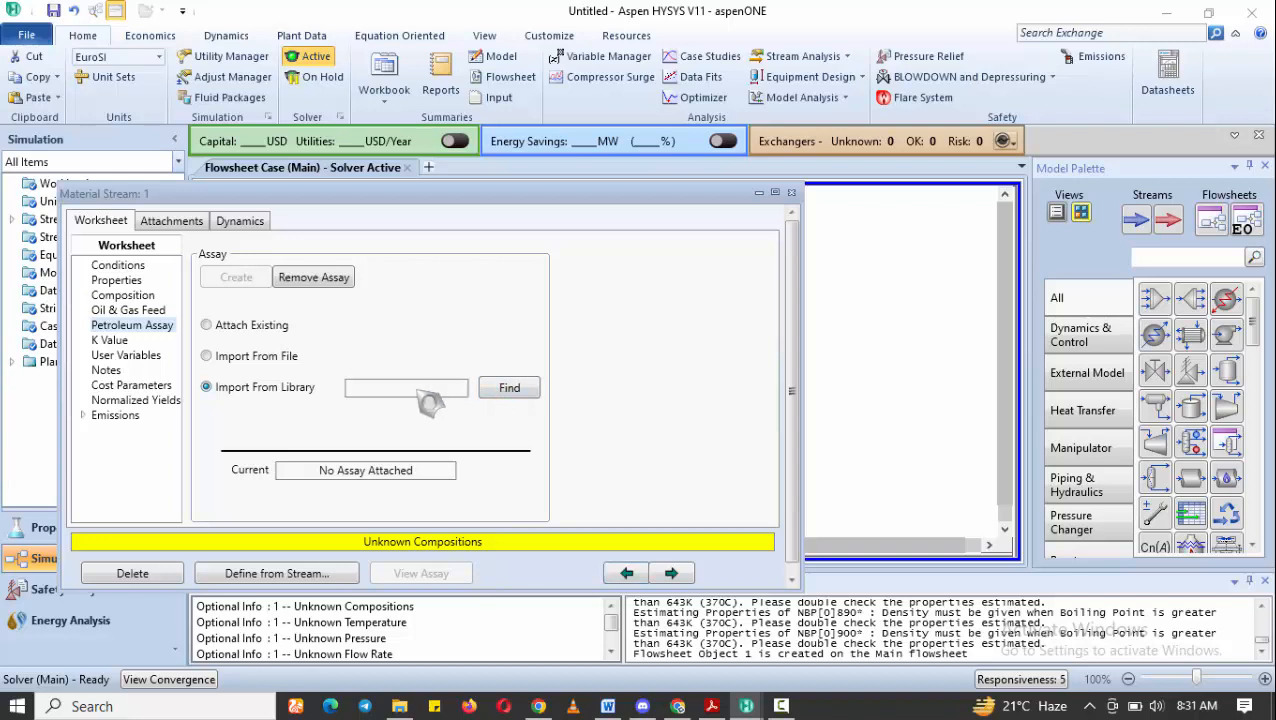
left_click(505, 393)
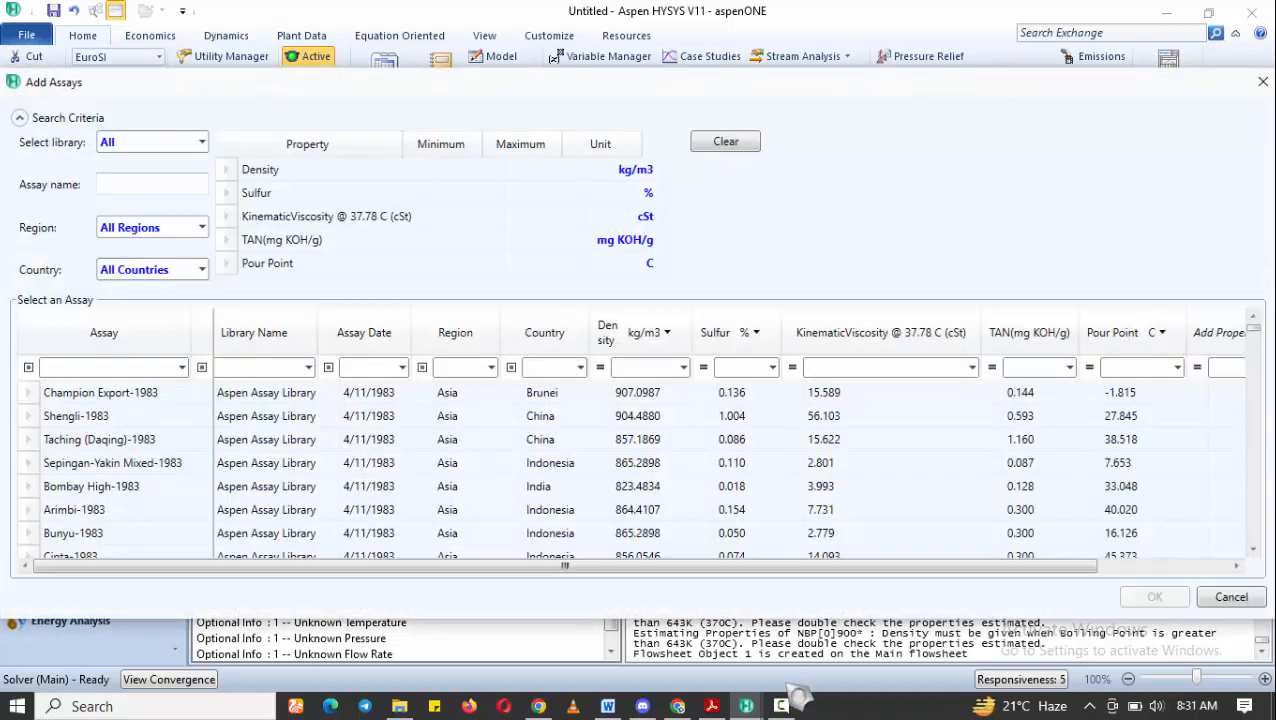
Filter the library assays by the name Yoho and import Yoho-2011 into the stream
left_click(128, 367)
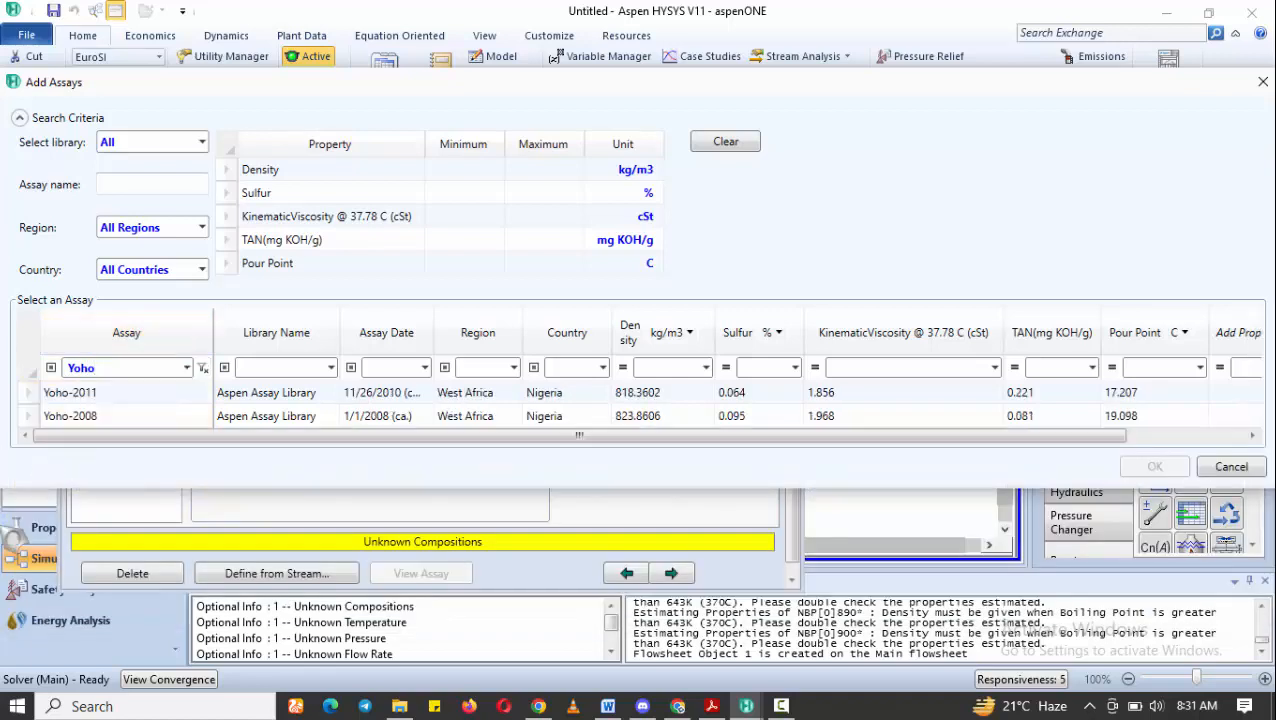
left_click(72, 396)
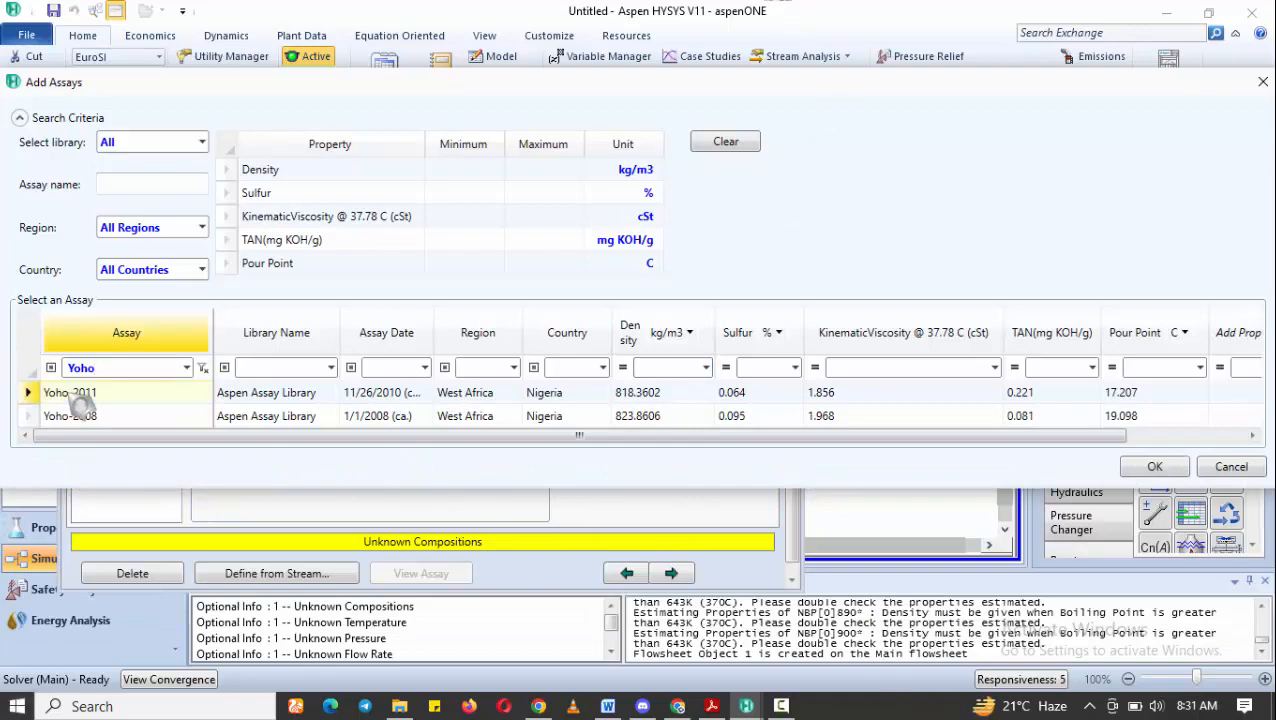
left_click(1155, 466)
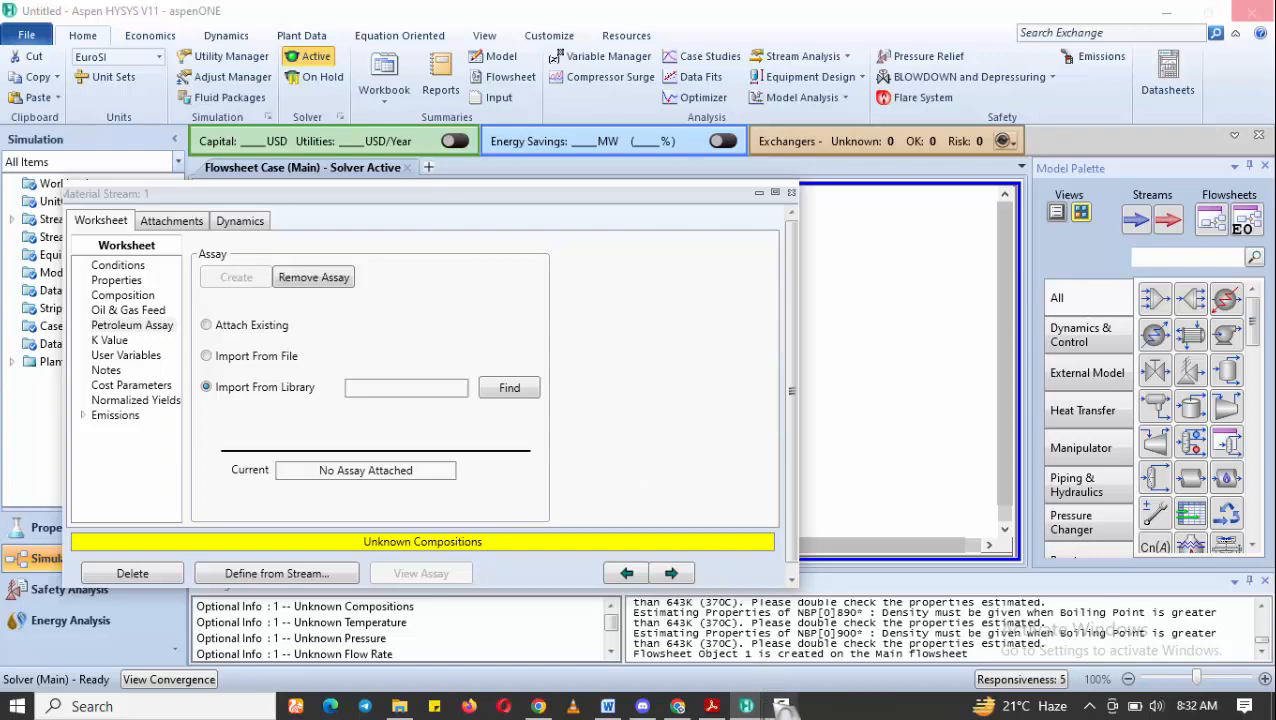
left_click(781, 706)
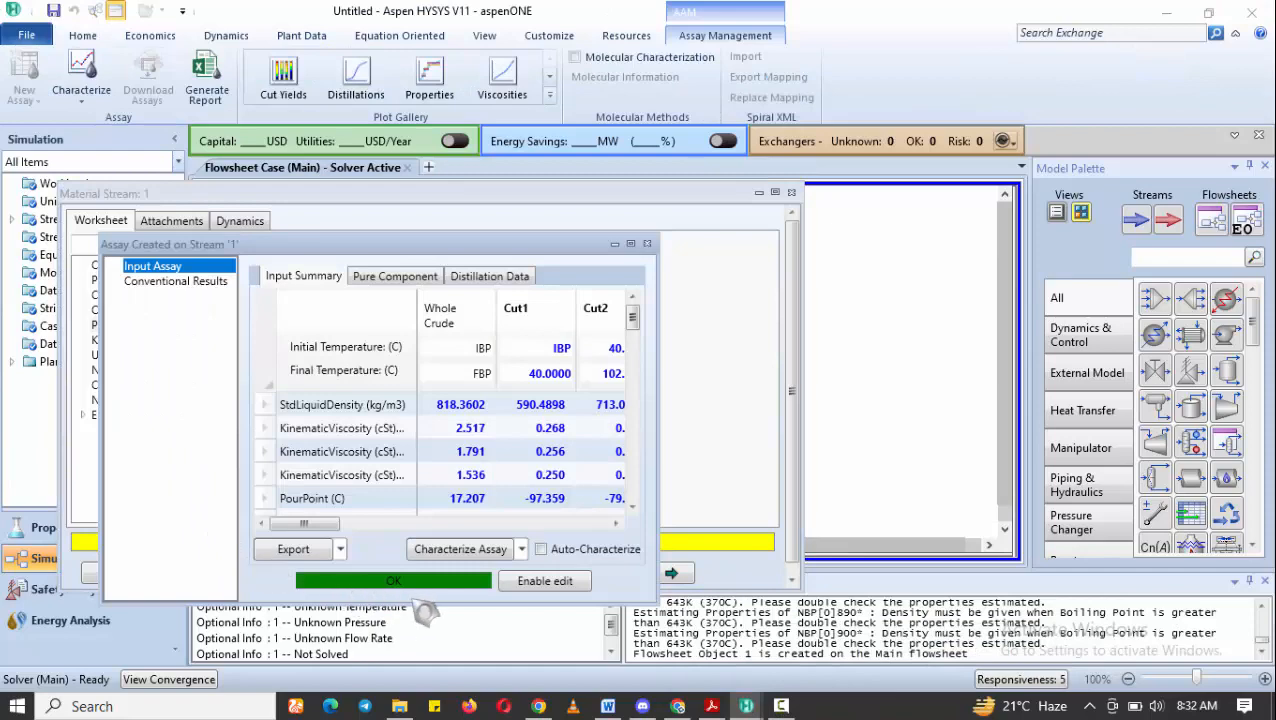
Move the assay window up and characterize the Yoho-2011 assay
left_click_drag(468, 247, 471, 200)
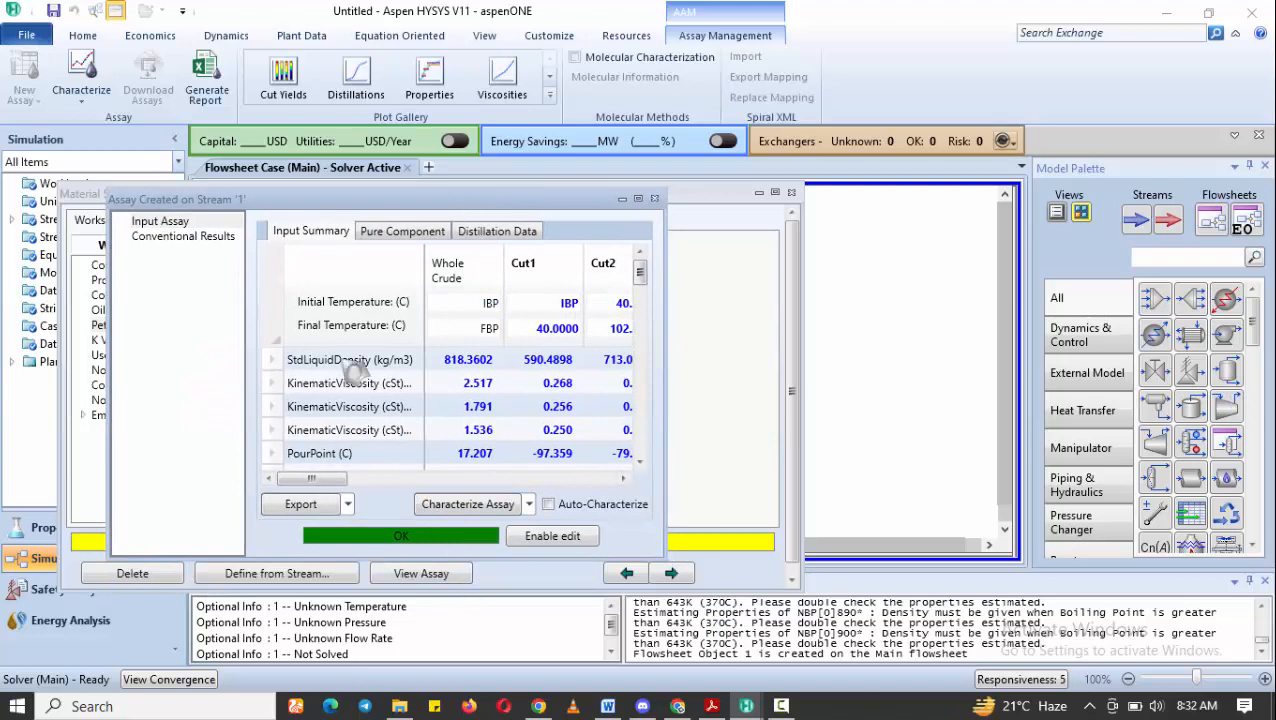
left_click(457, 505)
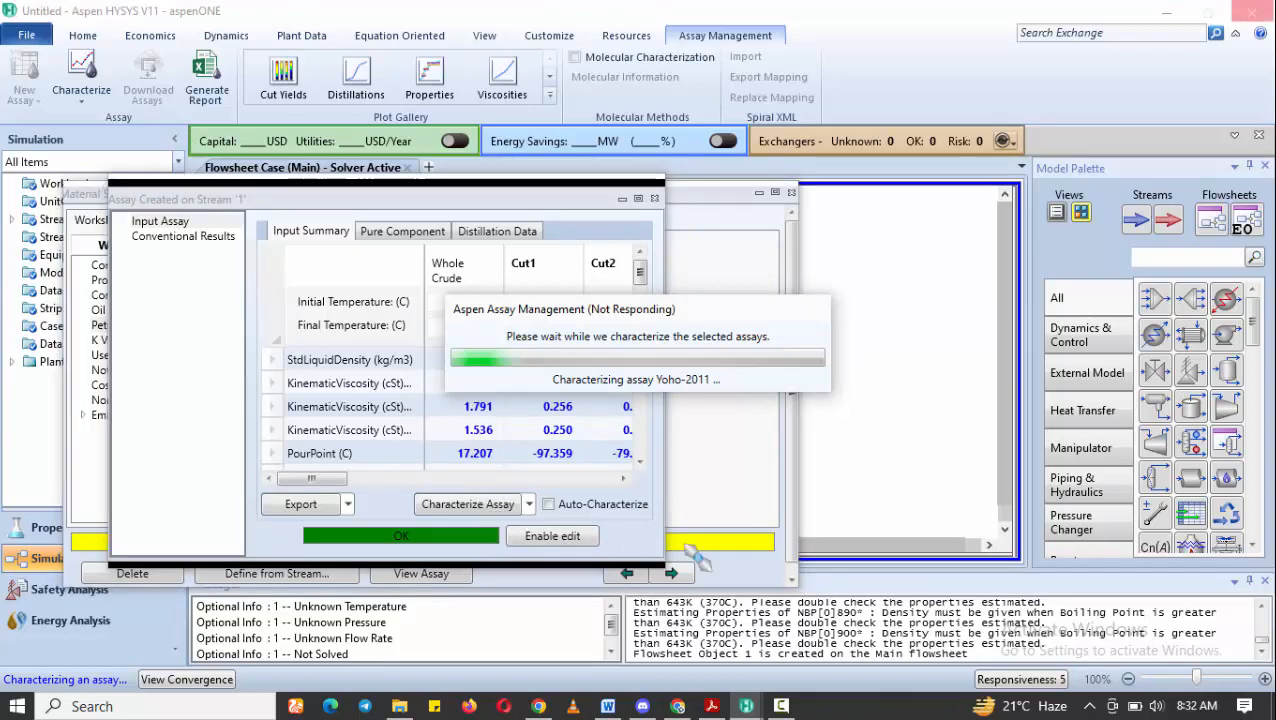
left_click(794, 711)
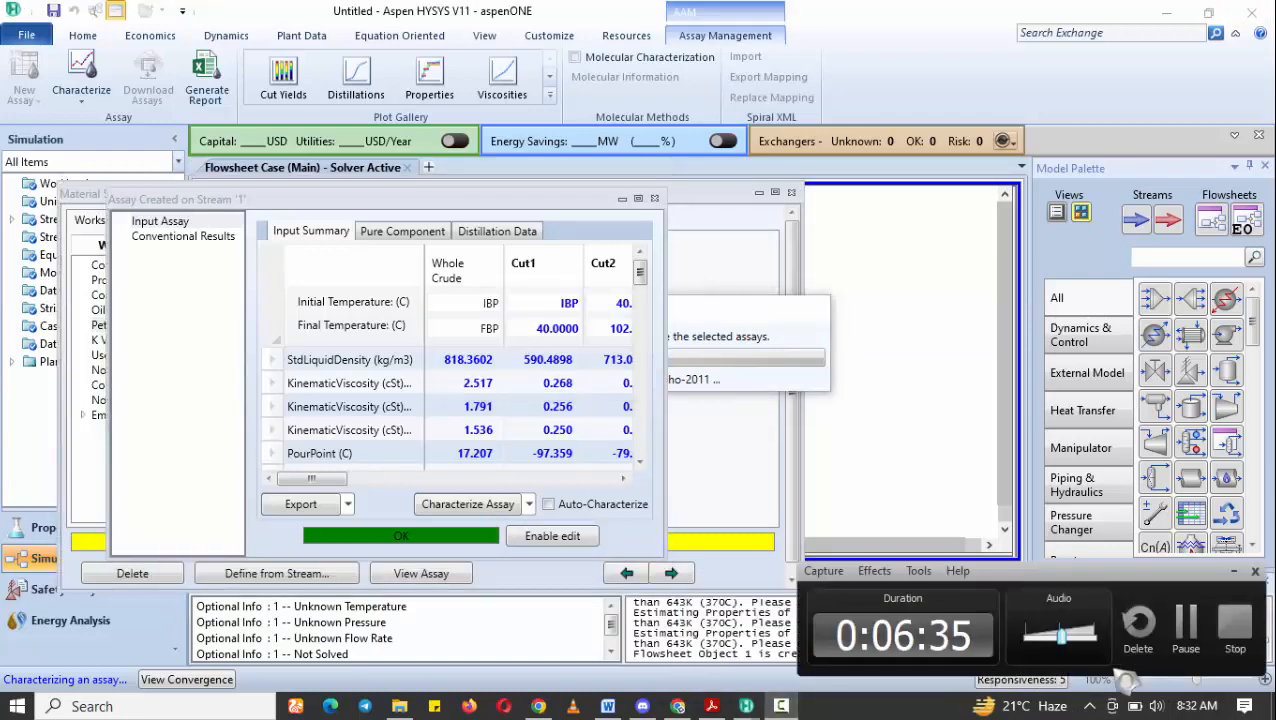
left_click(1184, 643)
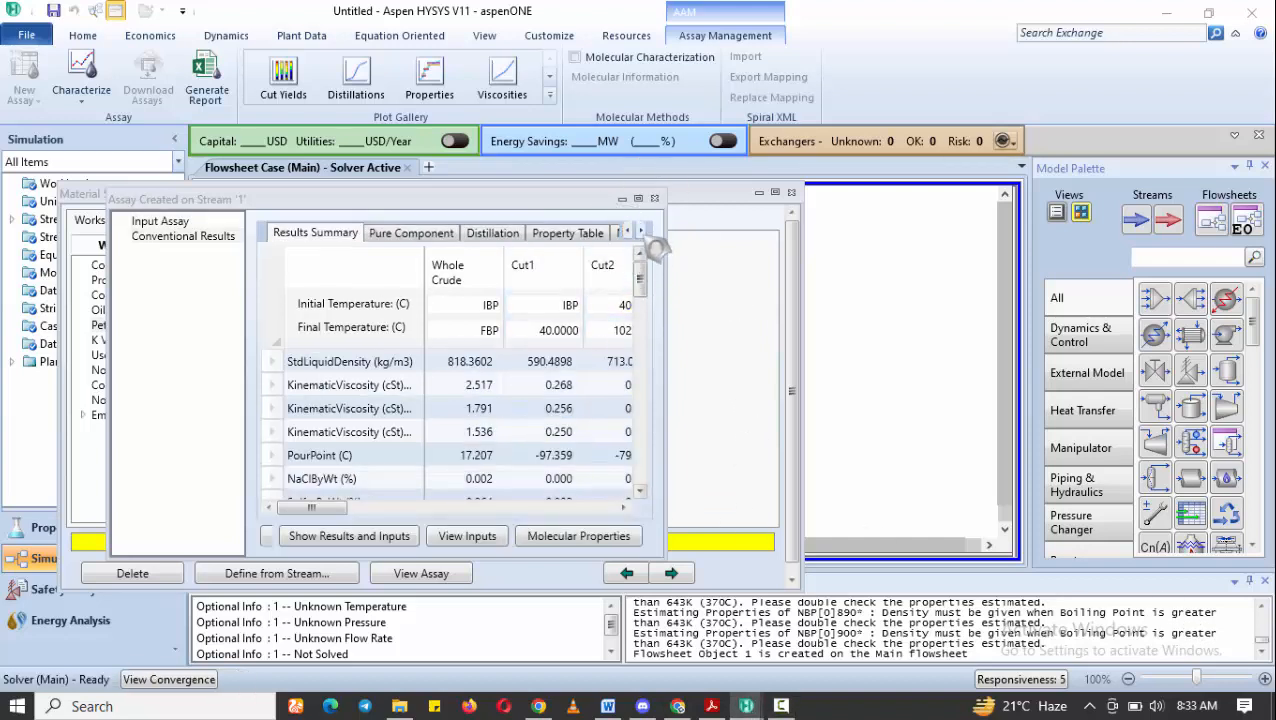
Close the assay window and view the stream's composition as mole fractions of the hypothetical components
left_click(654, 198)
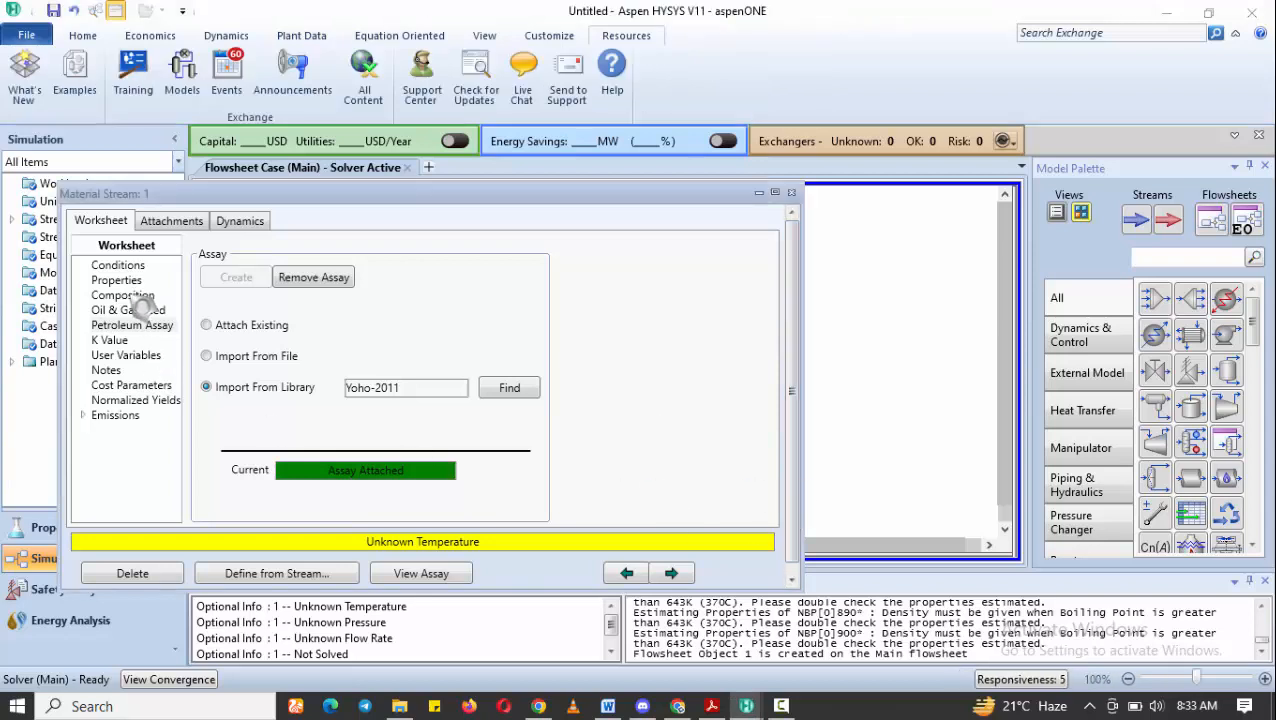
left_click(135, 296)
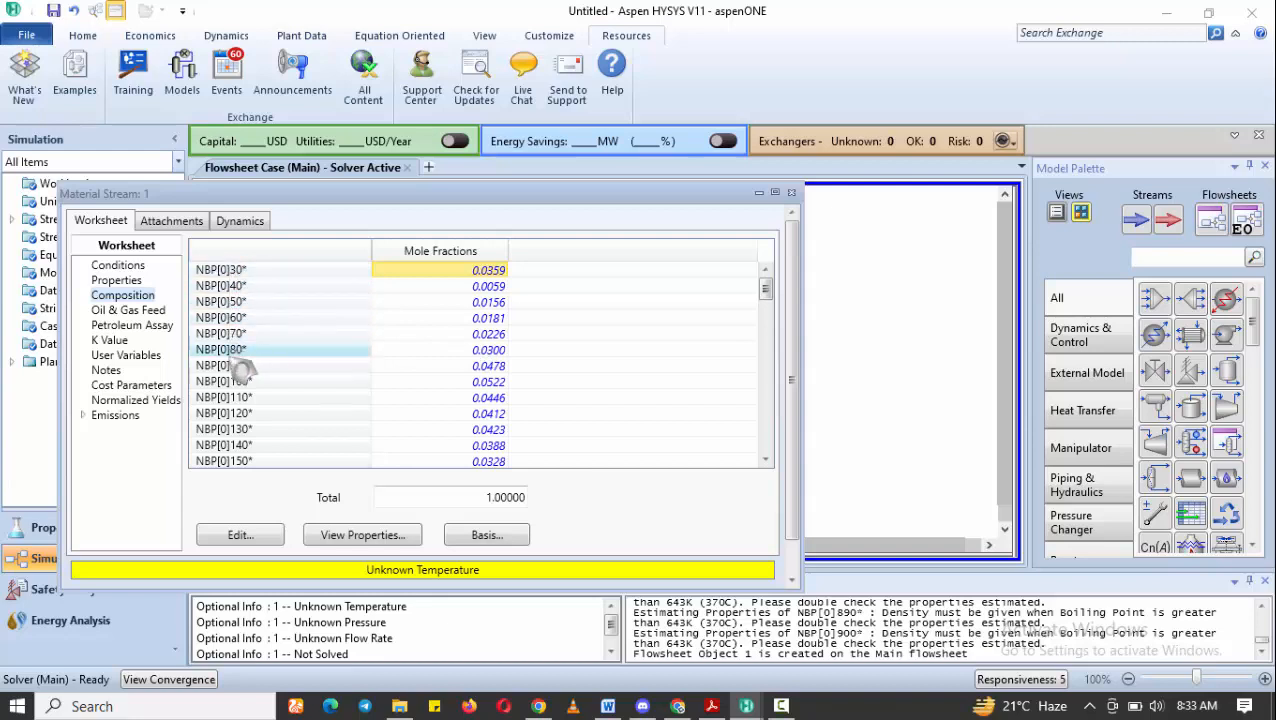
Look through the component mole fractions in the stream's composition, and rename the stream as Yoho in its conditions
scroll(244, 385, "down", 2)
scroll(246, 400, "down", 9)
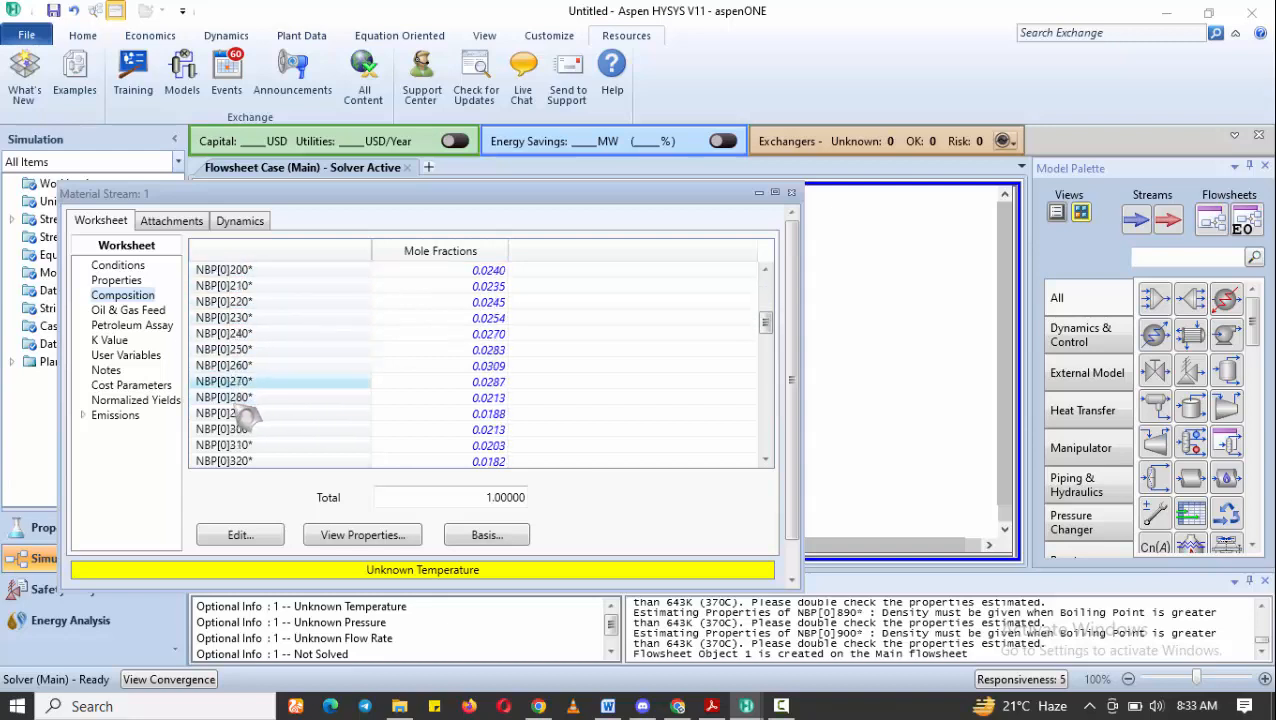
scroll(252, 420, "up", 5)
scroll(258, 397, "up", 6)
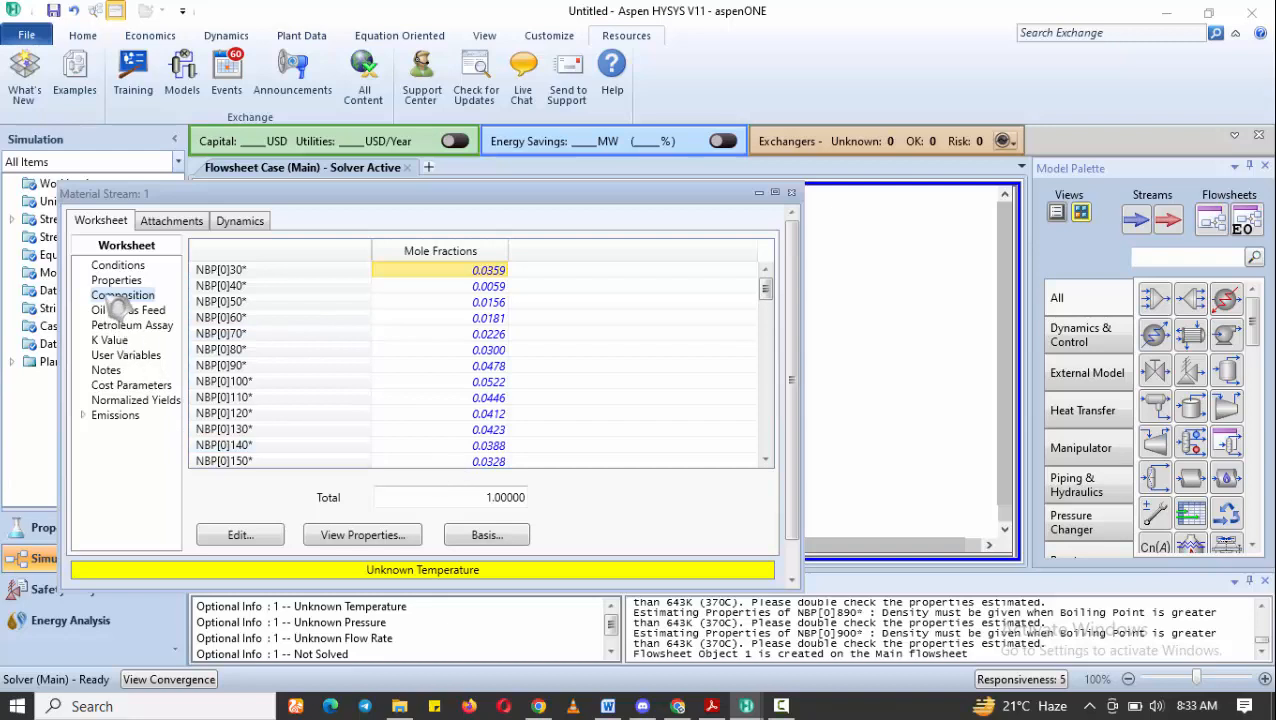
left_click(117, 265)
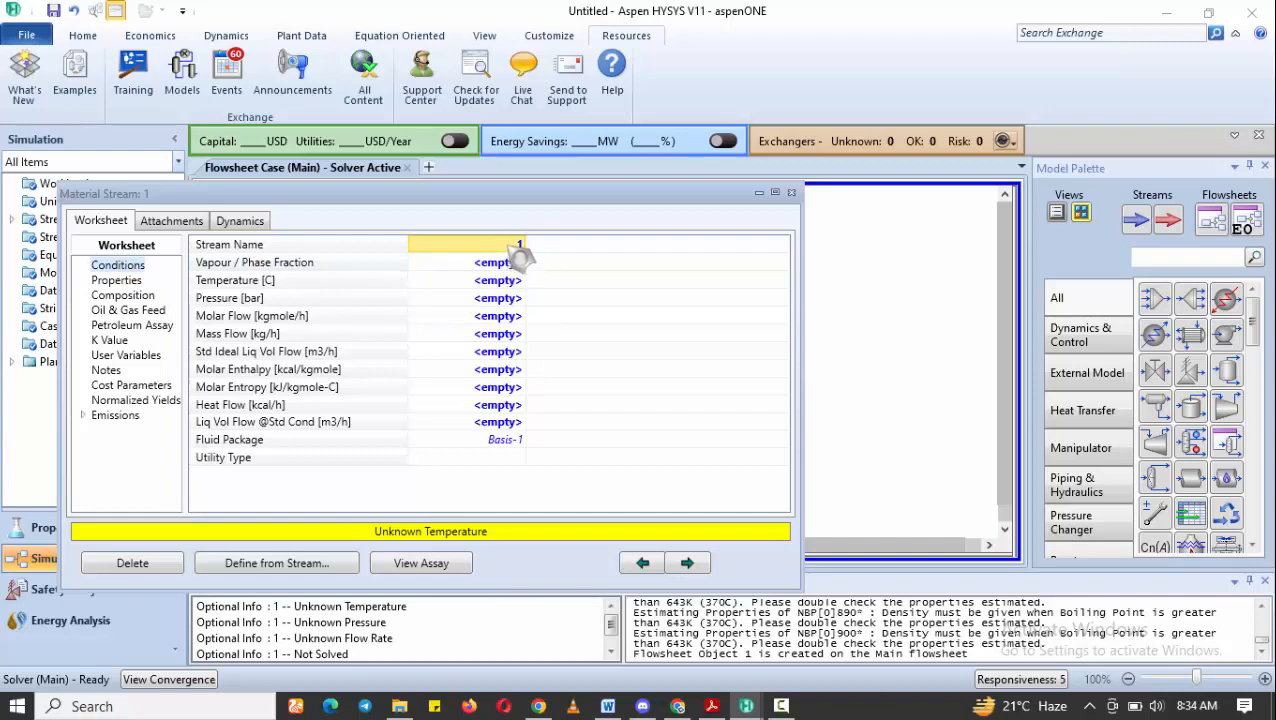
type("Vo")
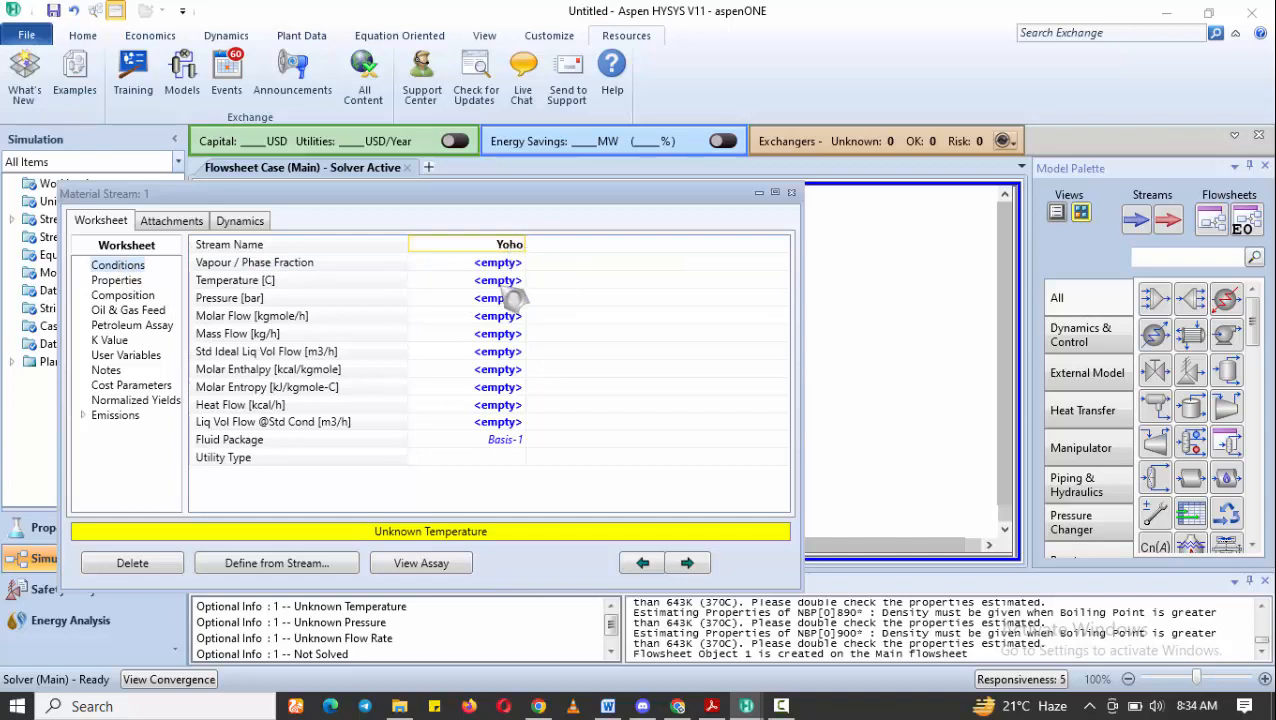
Set the Yoho stream's temperature to 15 °C and its pressure to 14 bar
left_click(511, 288)
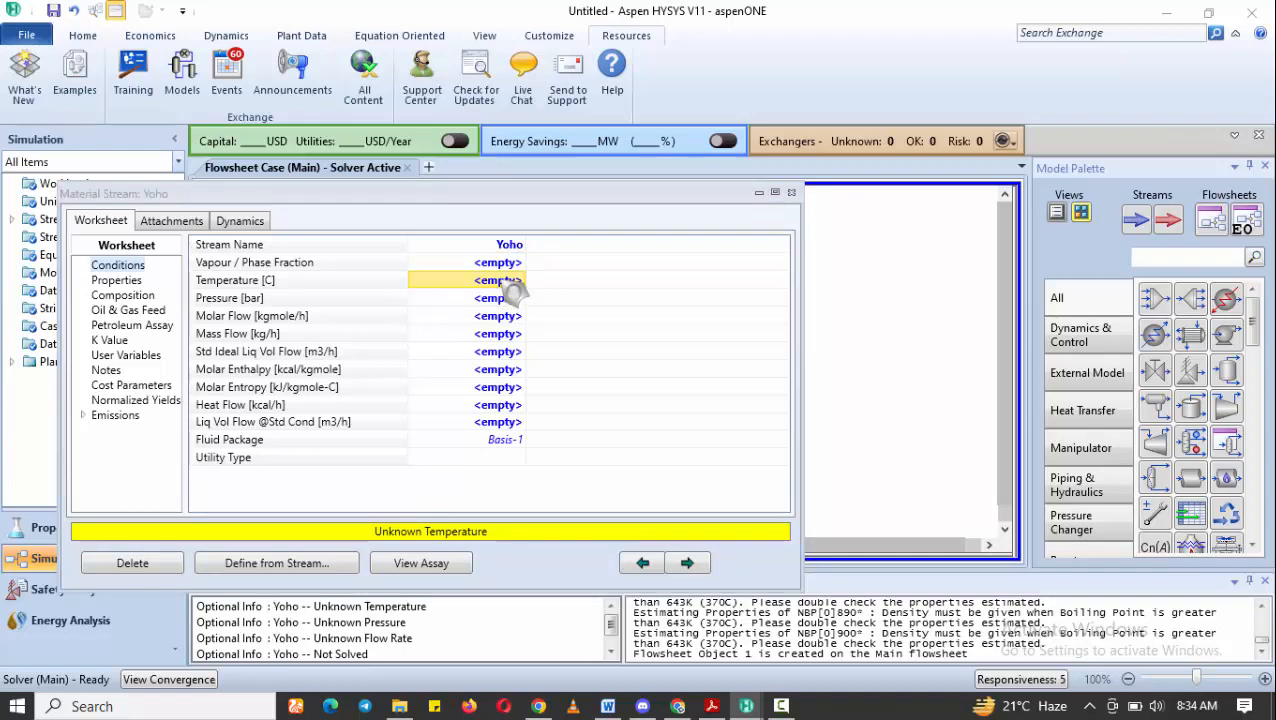
type("15")
key("Return")
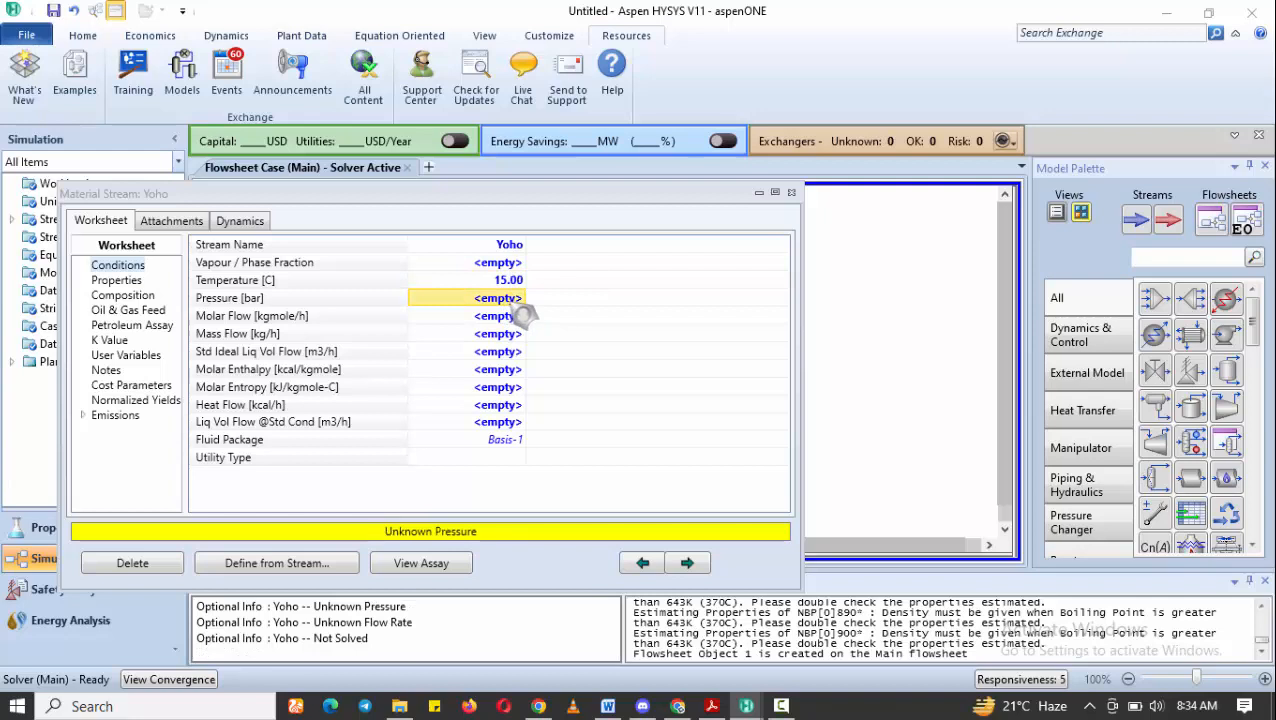
type("20")
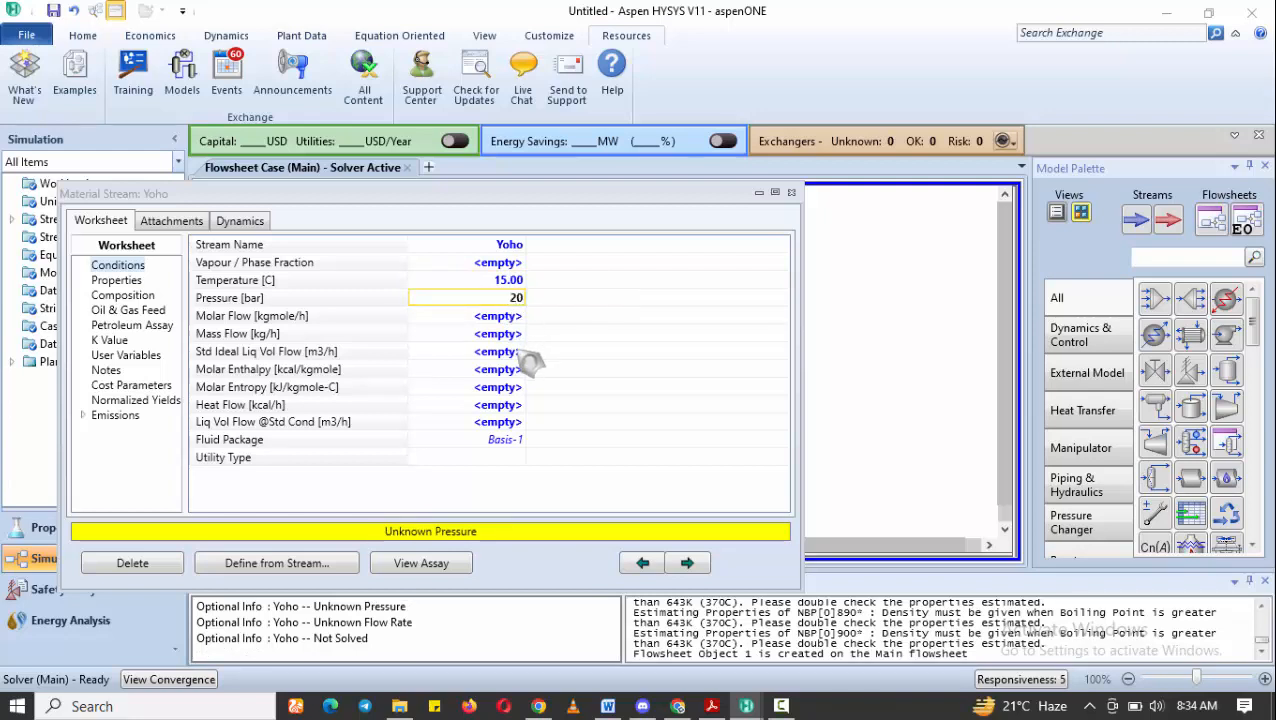
left_click(519, 353)
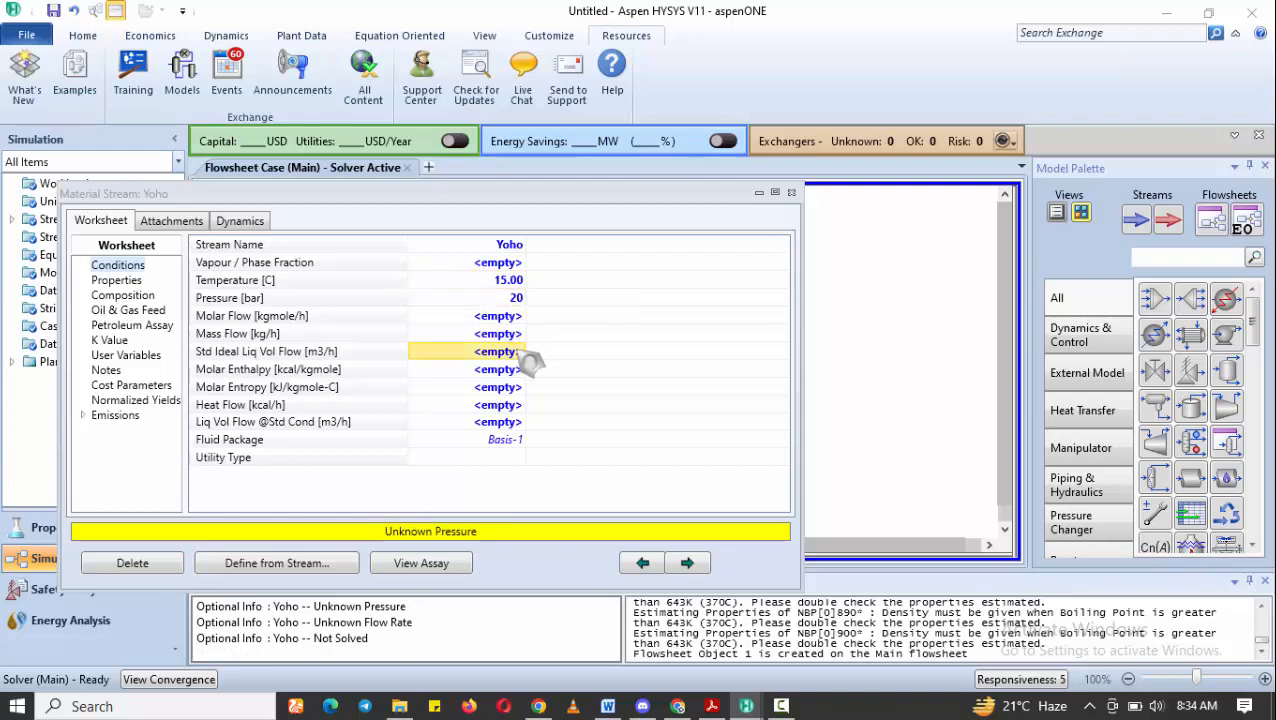
left_click(515, 299)
type("14")
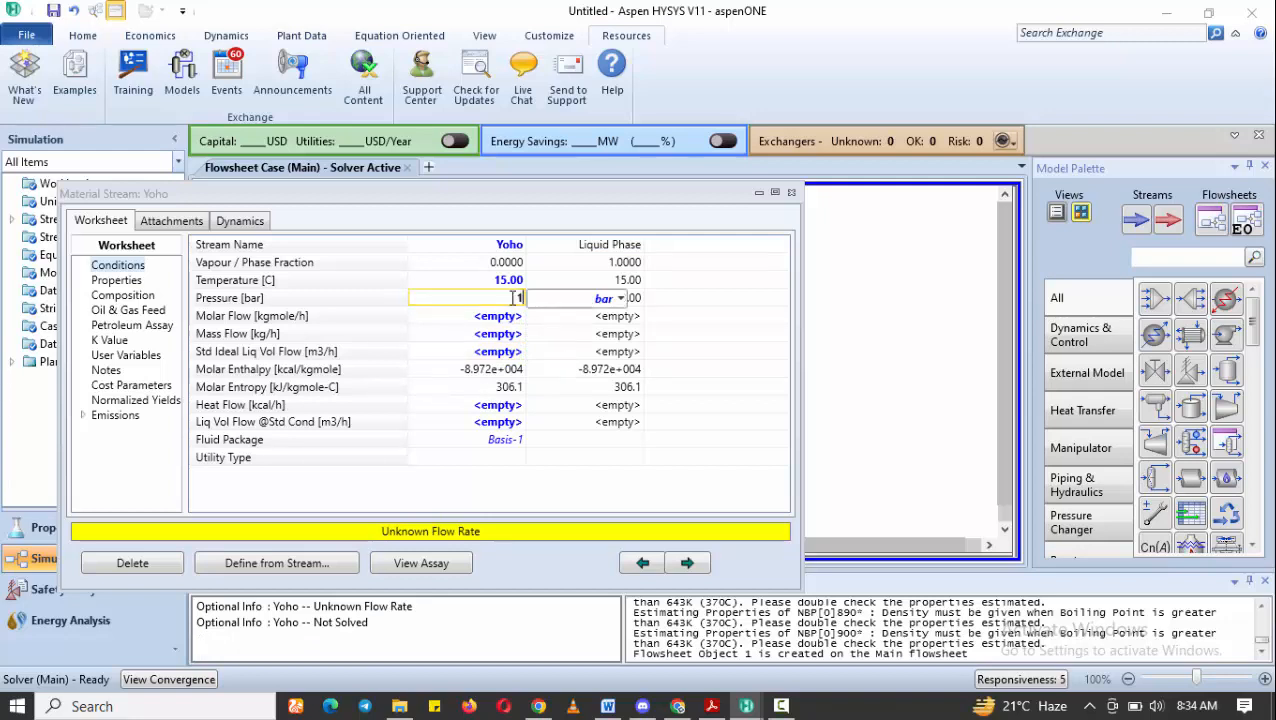
left_click(505, 355)
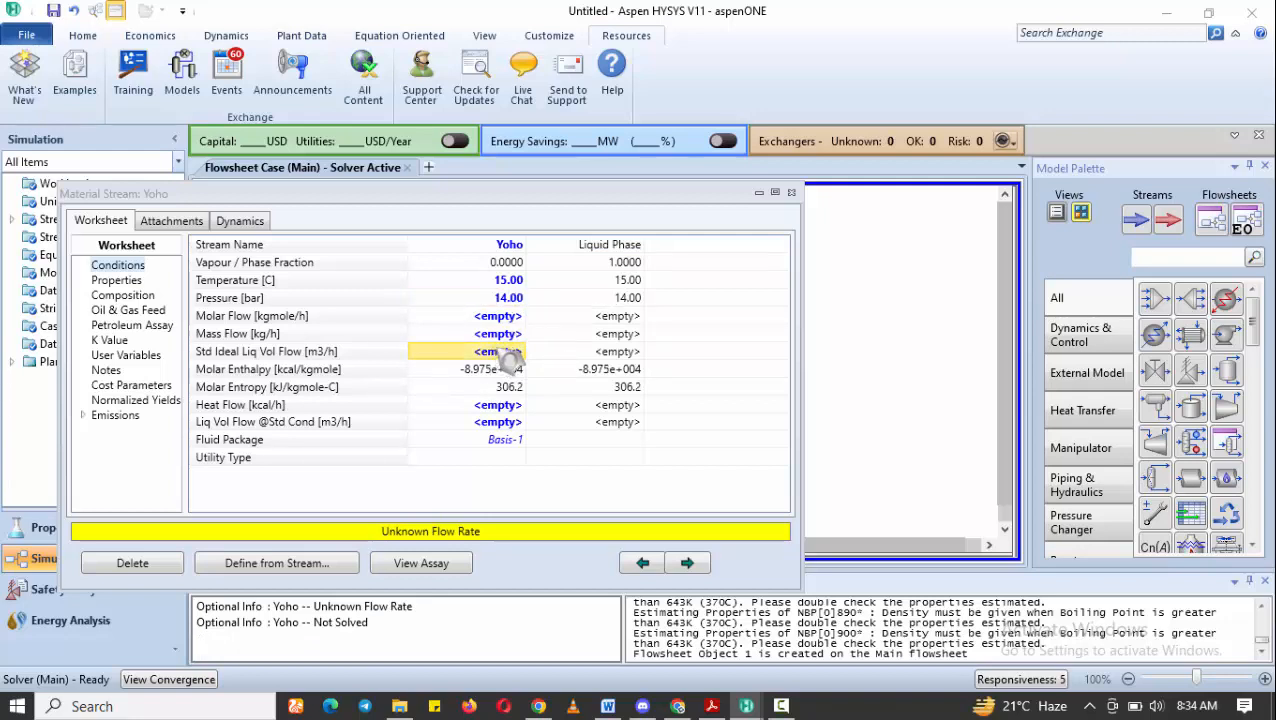
Set the Yoho stream's standard ideal liquid volume flow to 200 m3/h
left_click(520, 336)
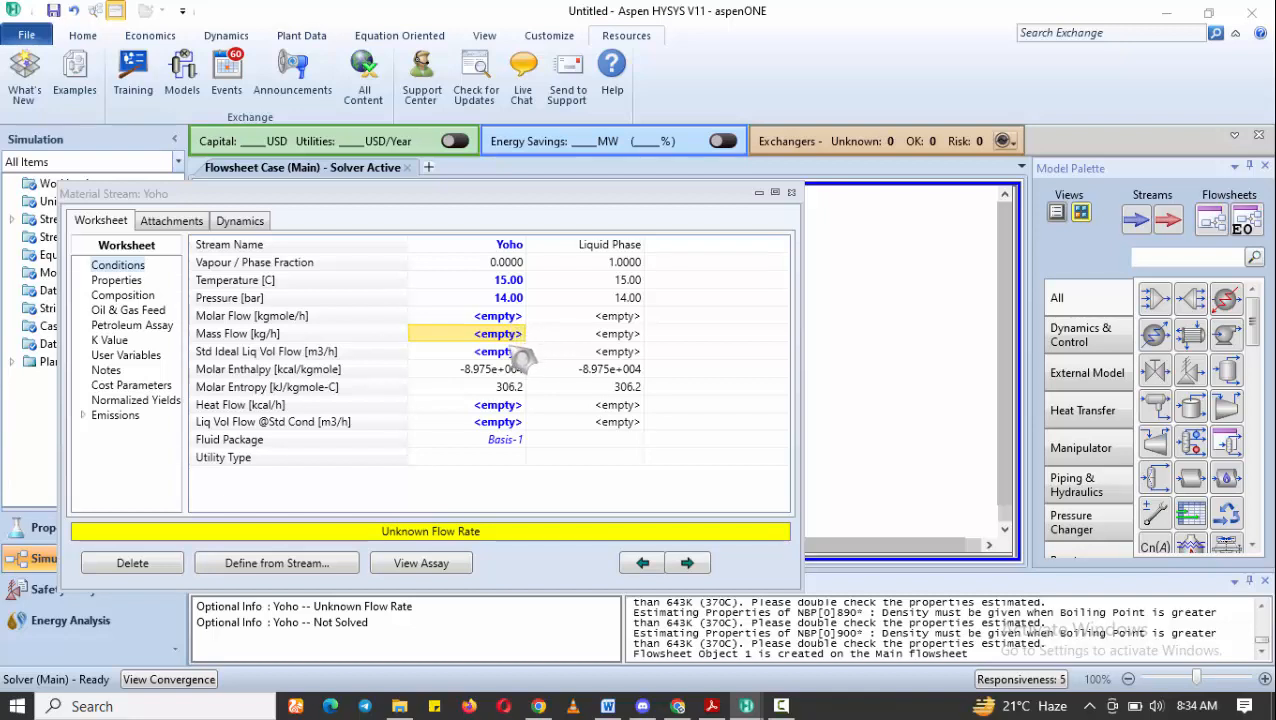
left_click(509, 351)
type("200")
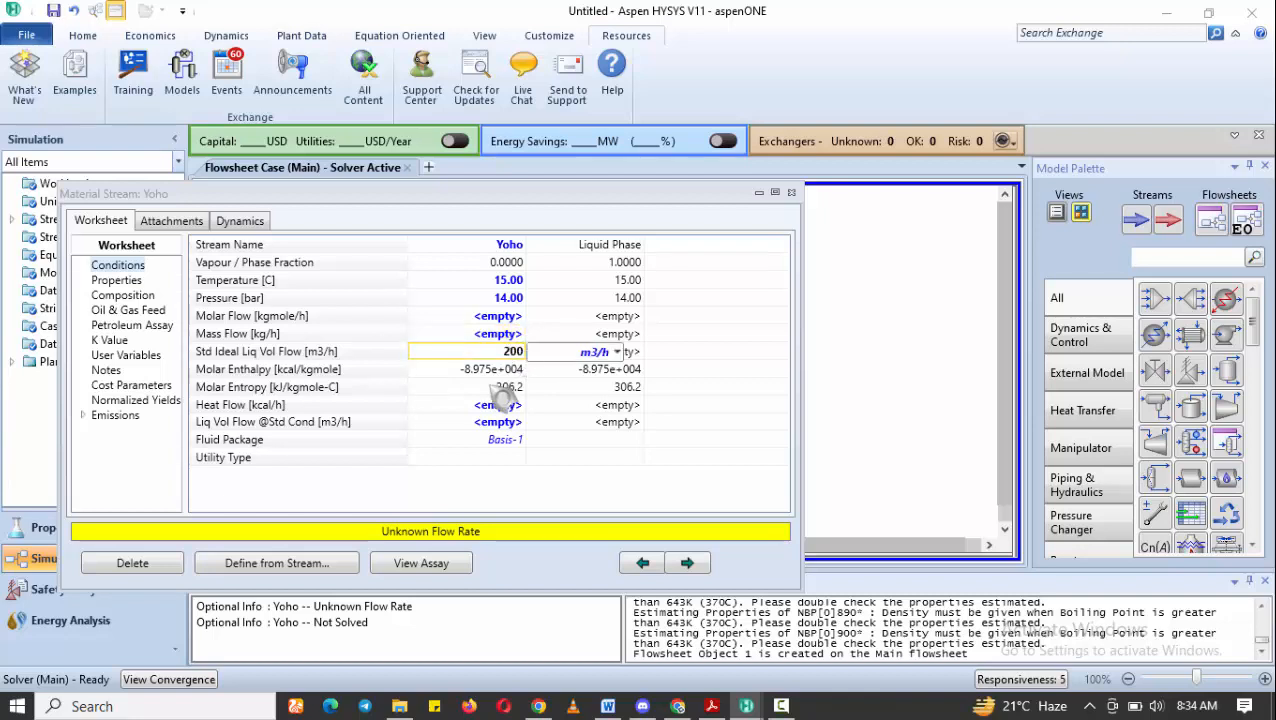
left_click(500, 389)
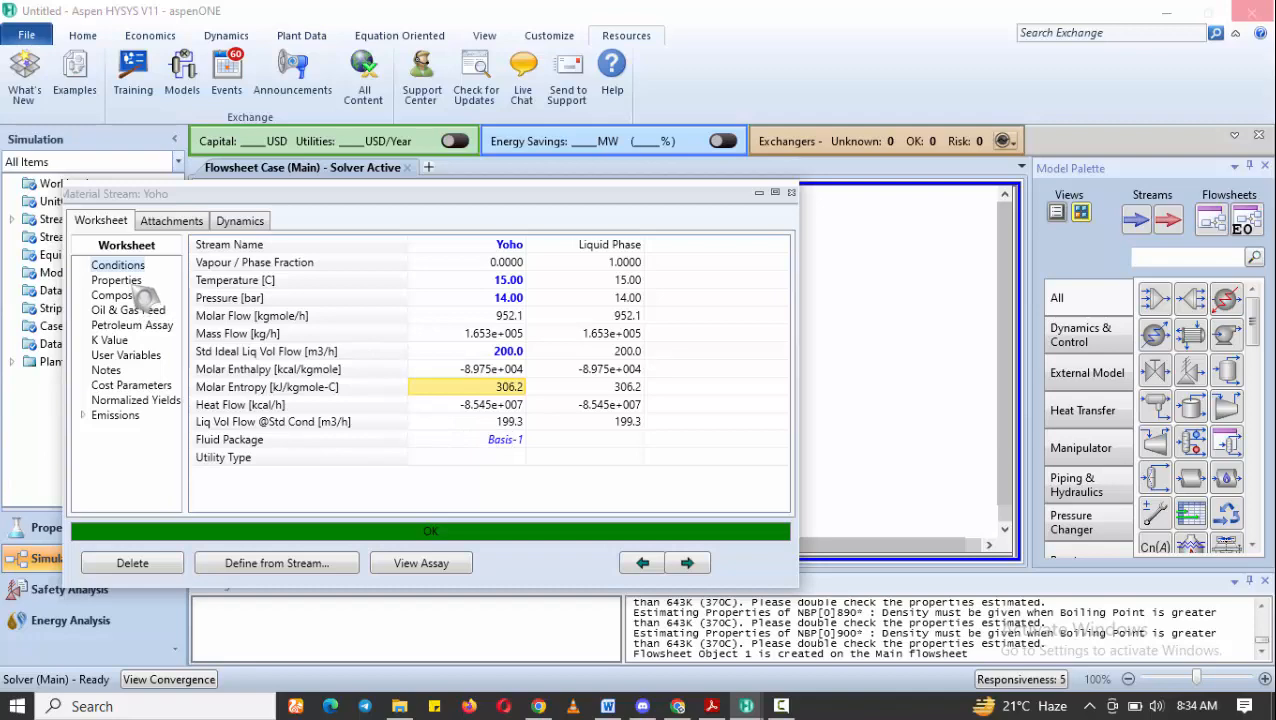
Look through the Yoho stream's properties and add the petroleum API correlation to the property list
left_click(781, 706)
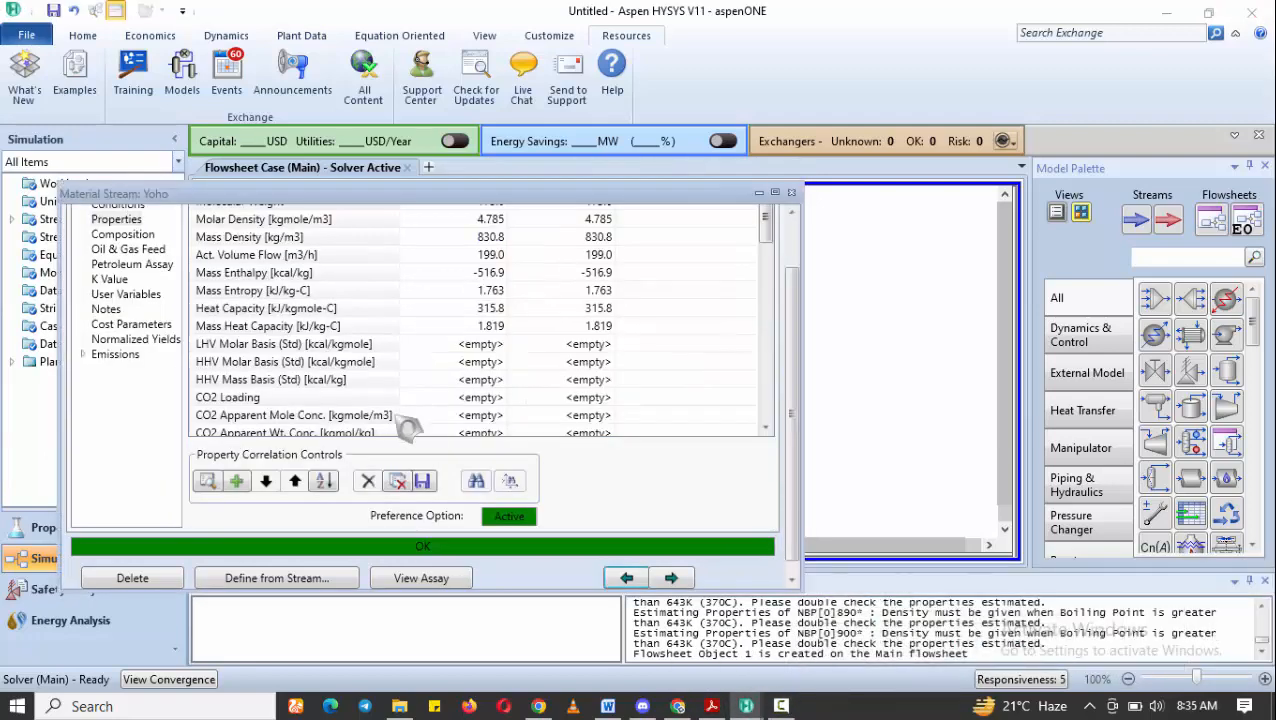
left_click(400, 328)
scroll(400, 368, "down", 3)
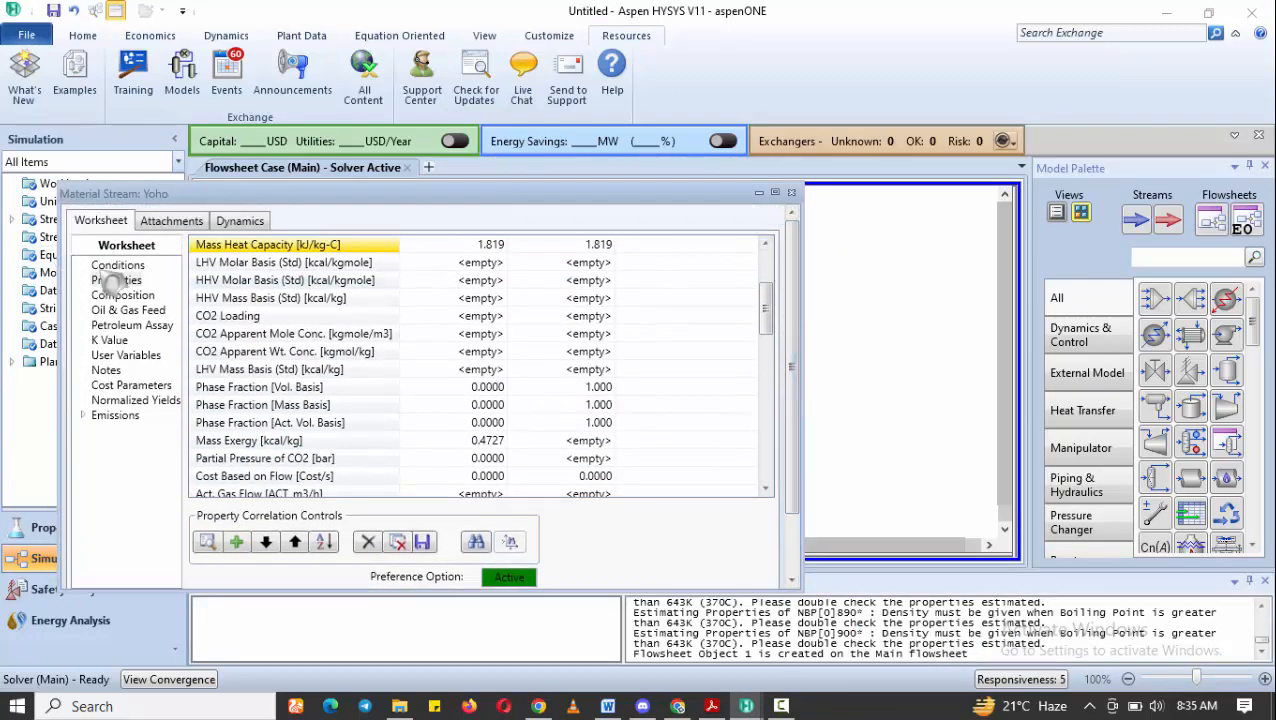
scroll(507, 441, "down", 2)
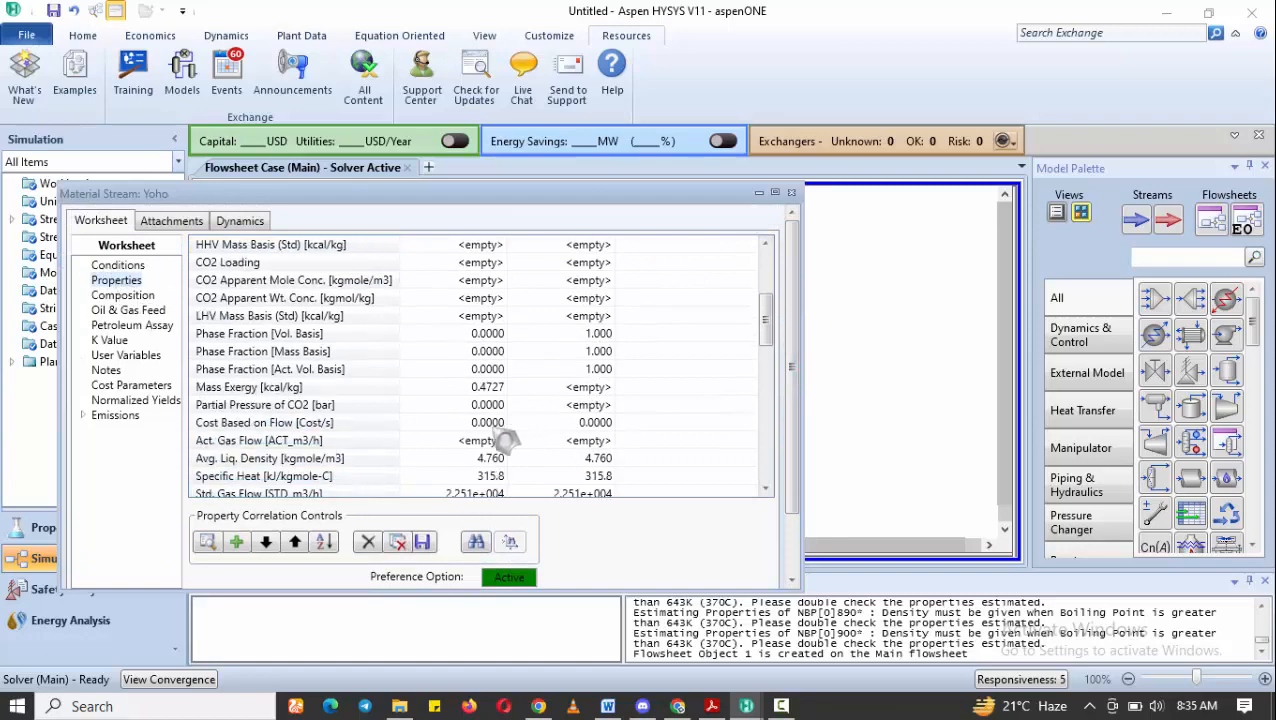
left_click(234, 549)
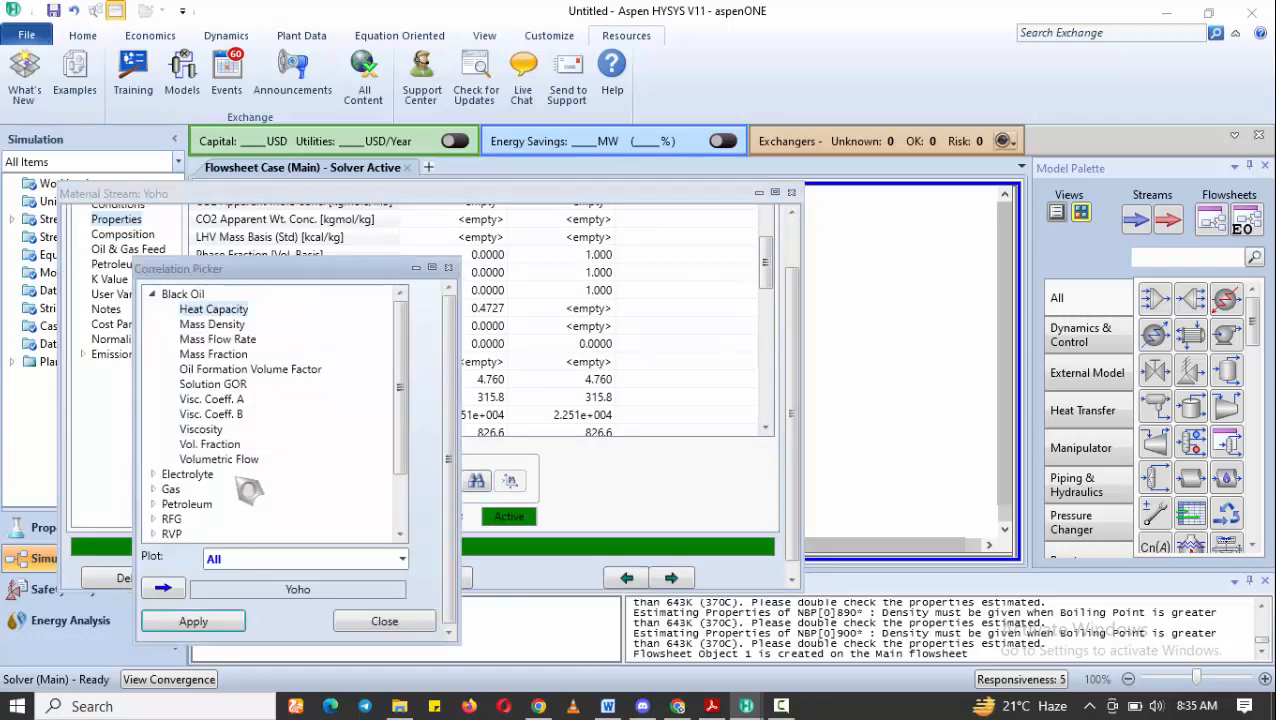
left_click_drag(413, 370, 413, 421)
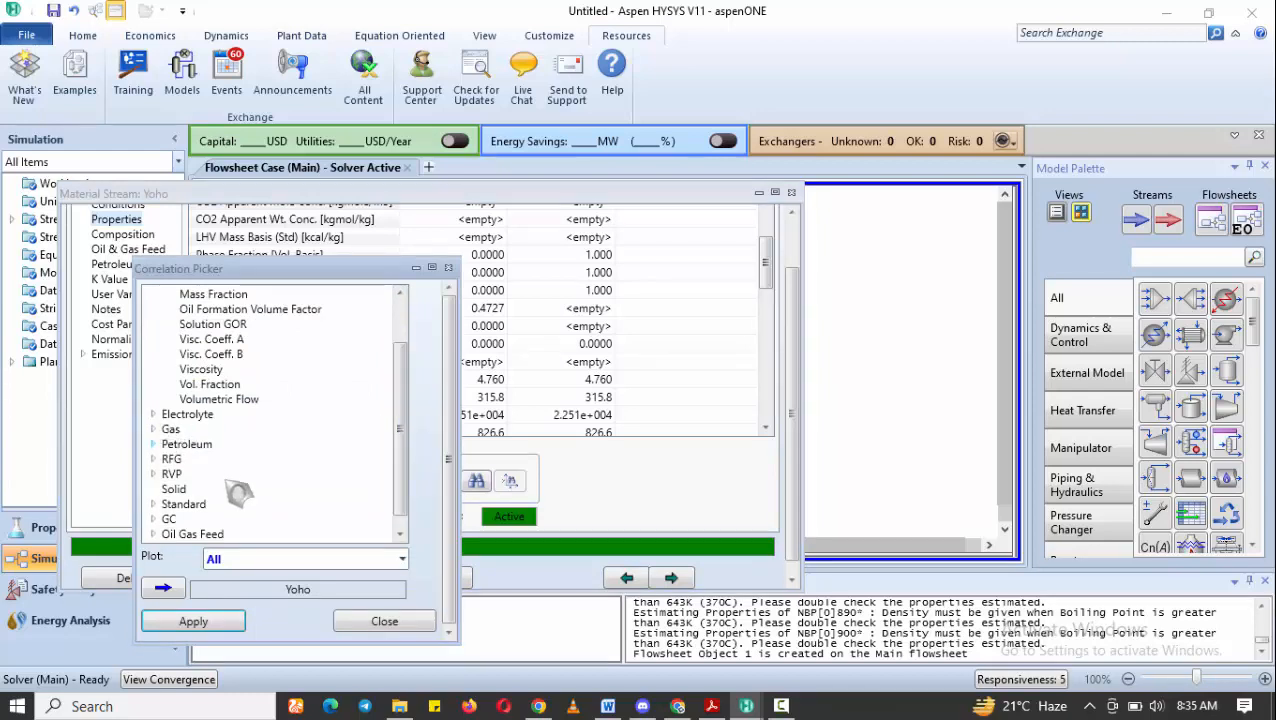
scroll(238, 490, "down", 8)
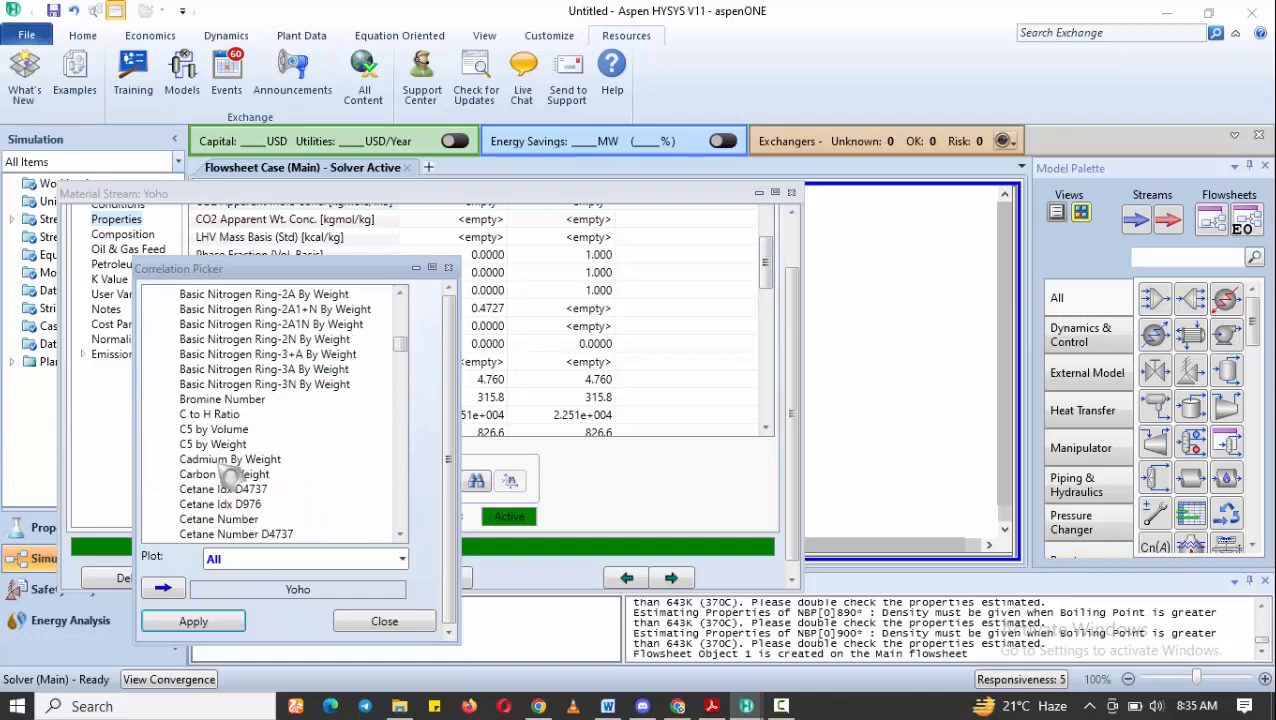
scroll(231, 478, "down", 4)
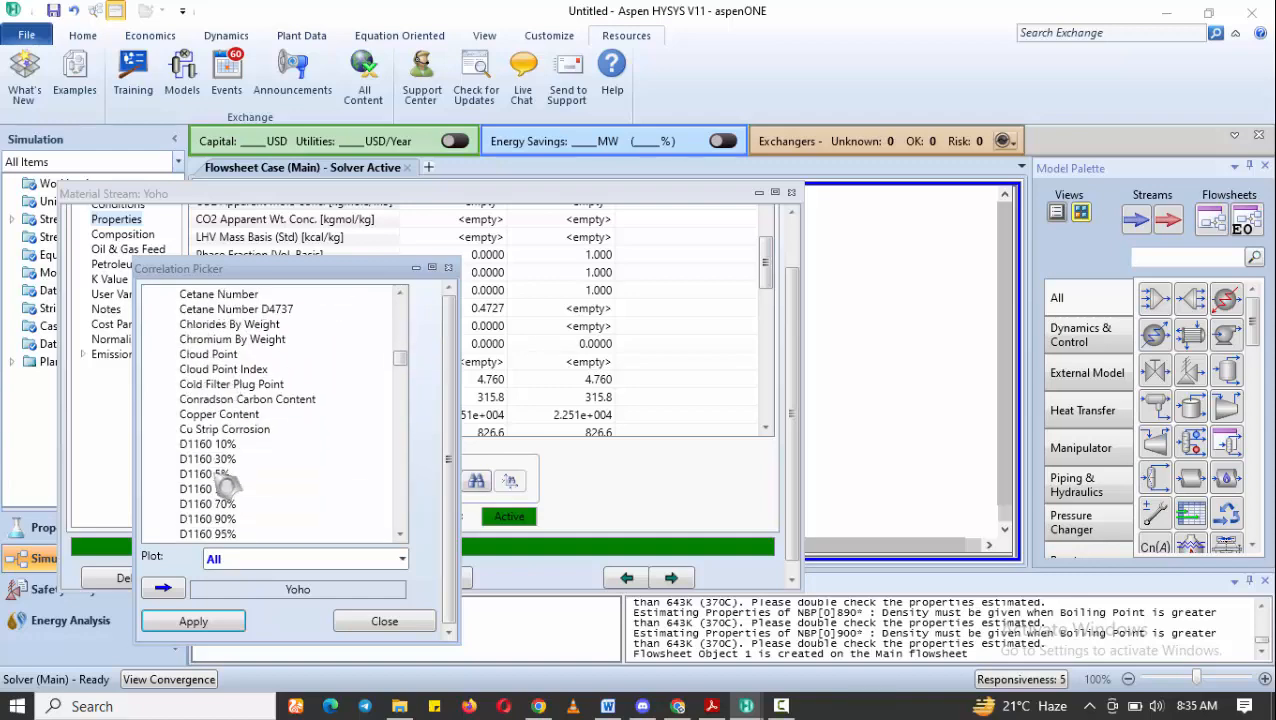
scroll(218, 391, "down", 4)
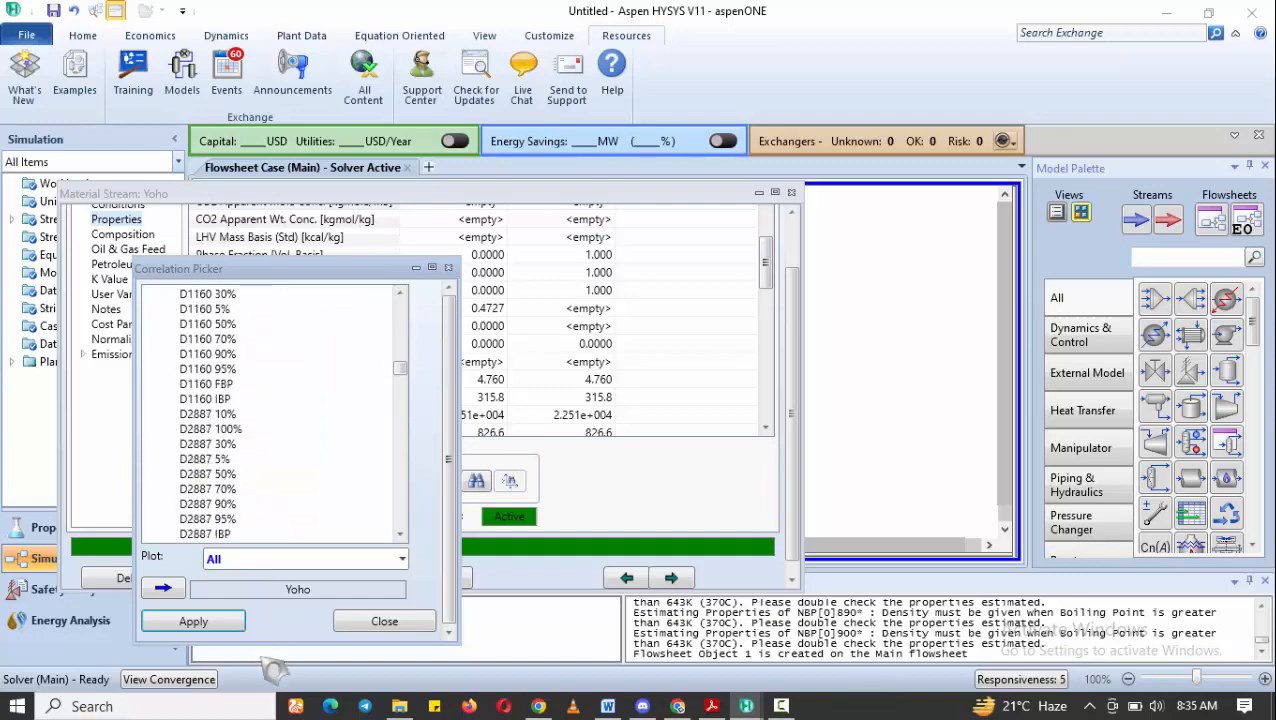
left_click(215, 627)
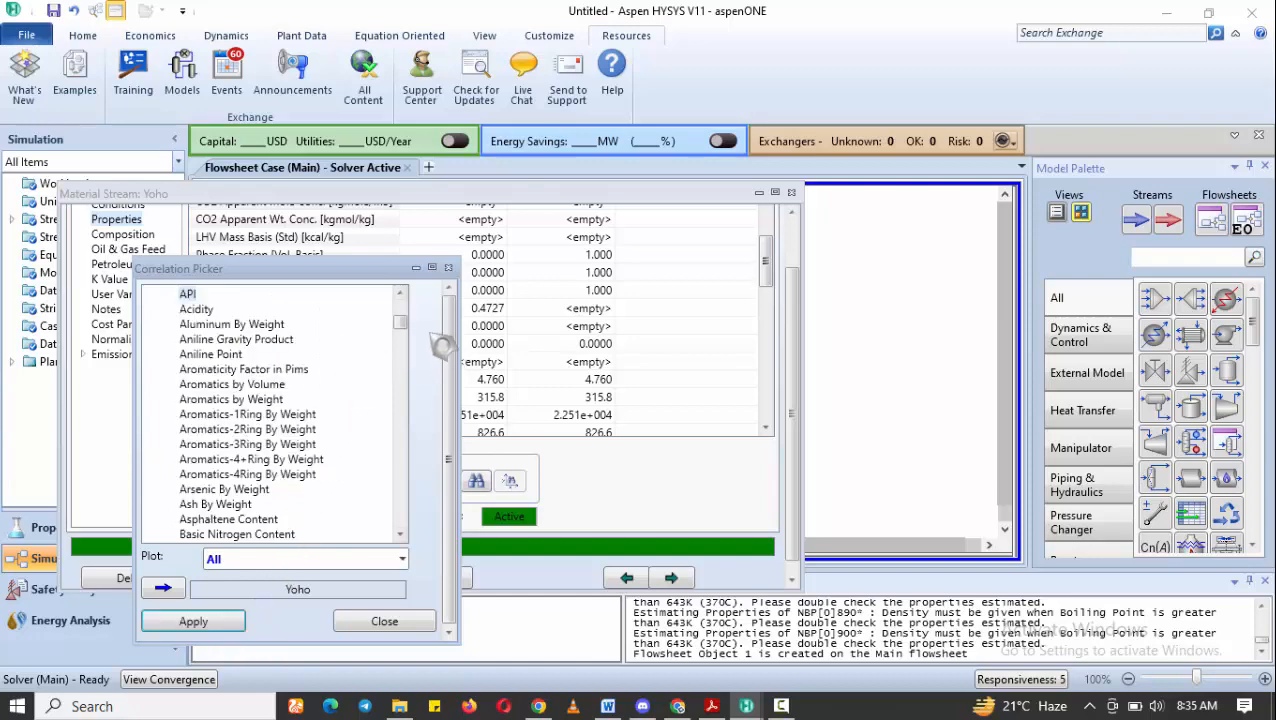
Add the petroleum RON (Clear) correlation to the Yoho stream, close the correlation picker and view the end of the property list
left_click_drag(401, 322, 399, 470)
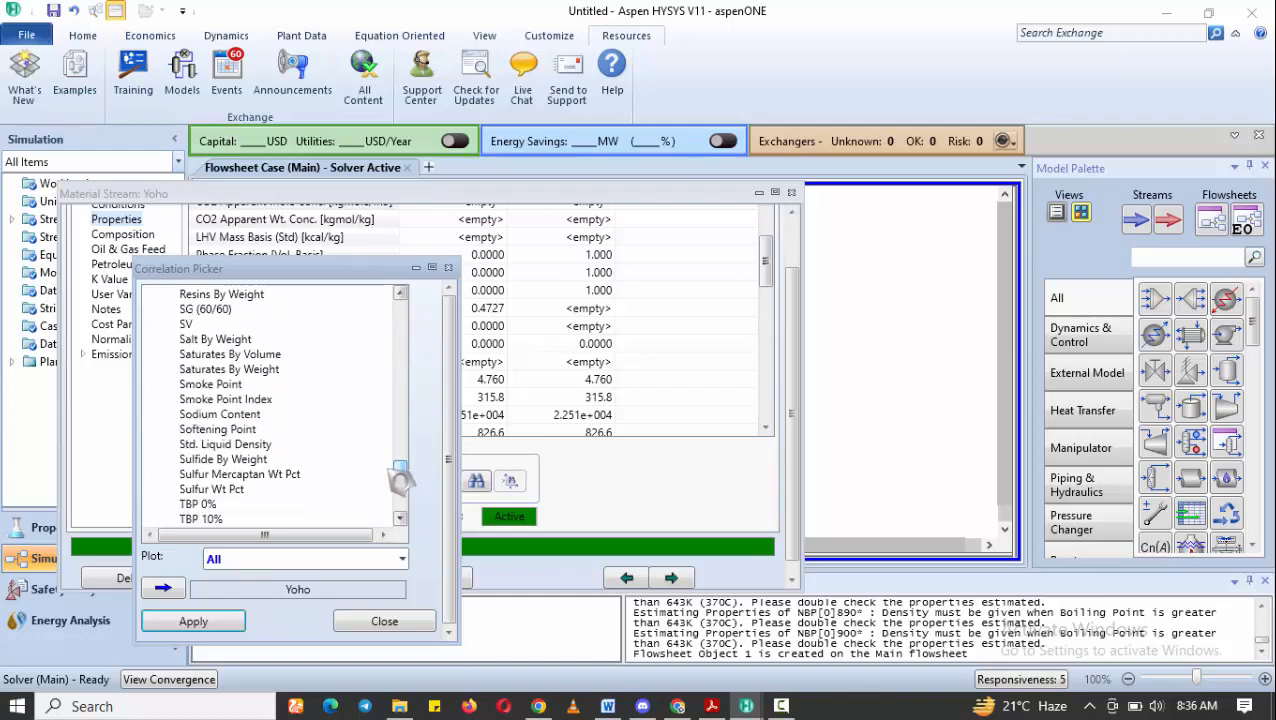
scroll(230, 360, "down", 5)
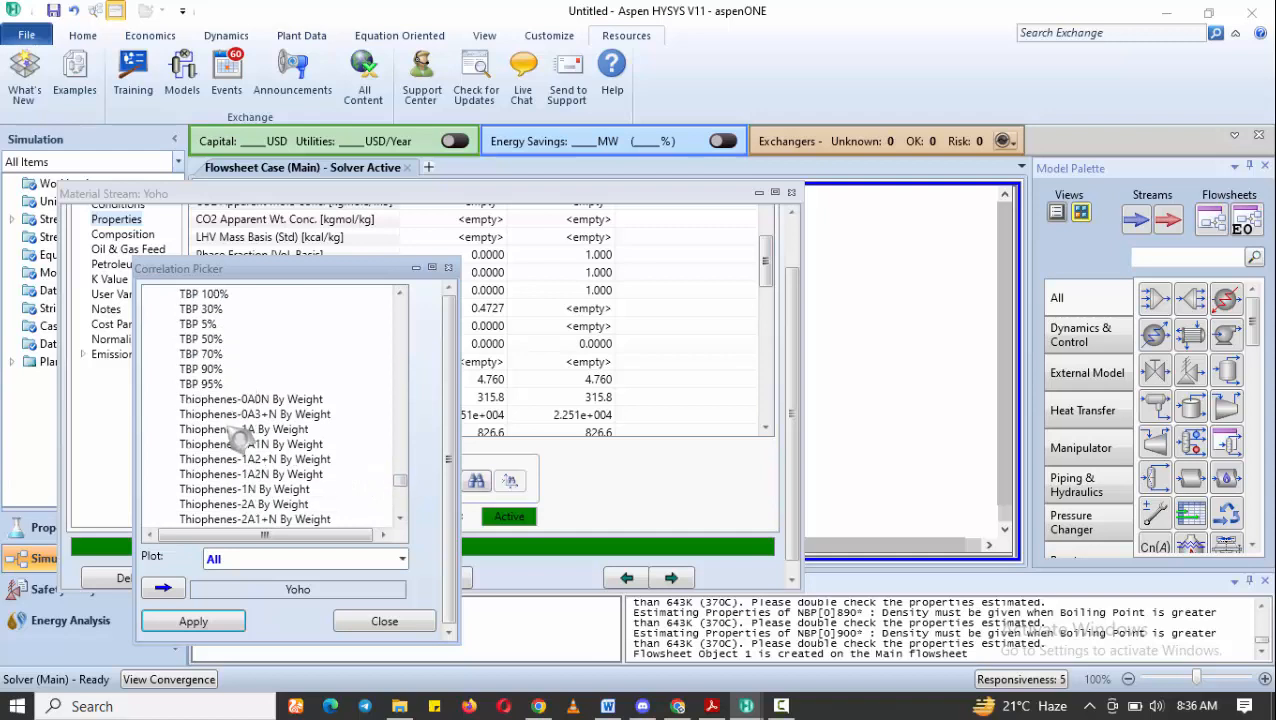
scroll(245, 390, "down", 8)
scroll(250, 441, "down", 2)
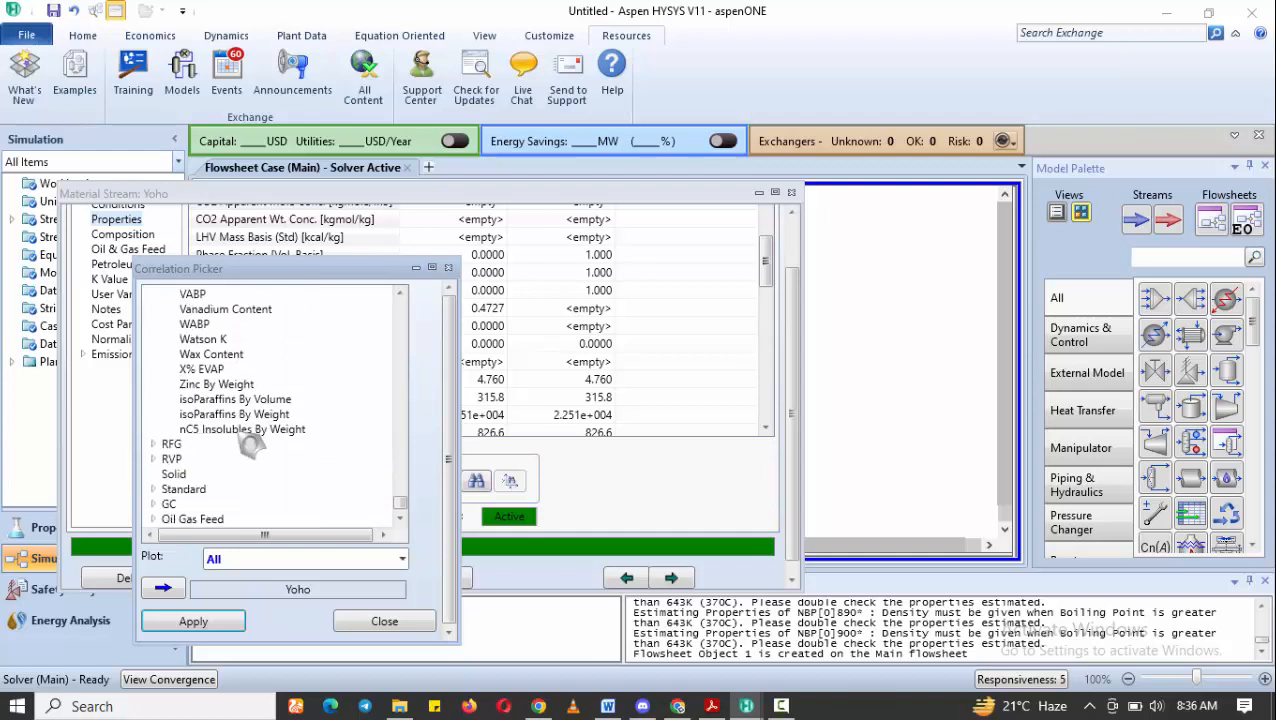
scroll(250, 441, "up", 2)
left_click_drag(401, 500, 407, 447)
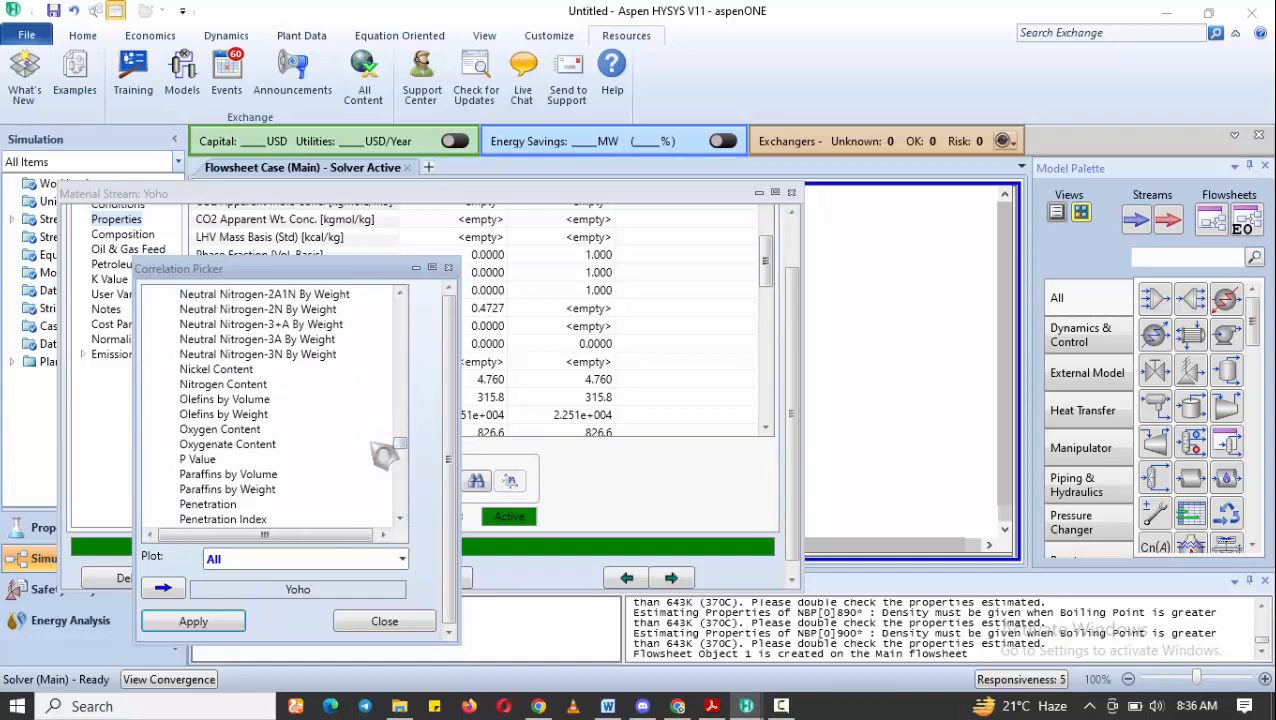
scroll(245, 462, "down", 3)
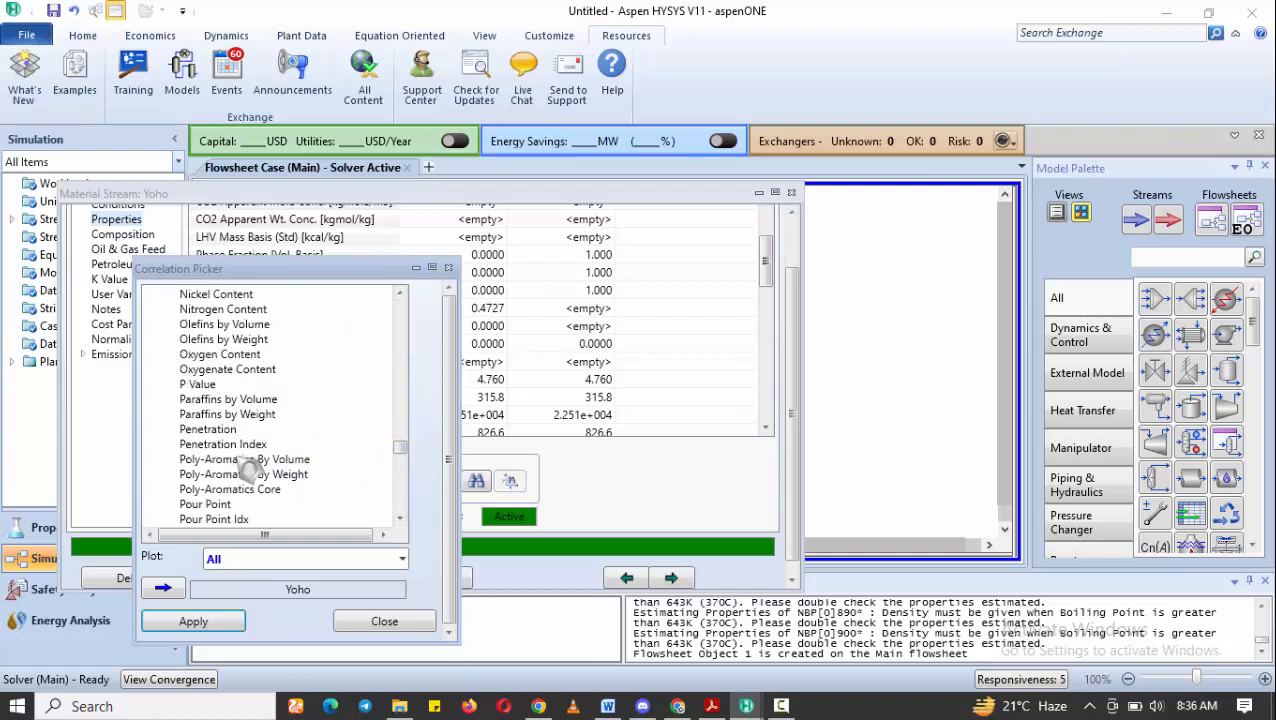
scroll(250, 470, "down", 2)
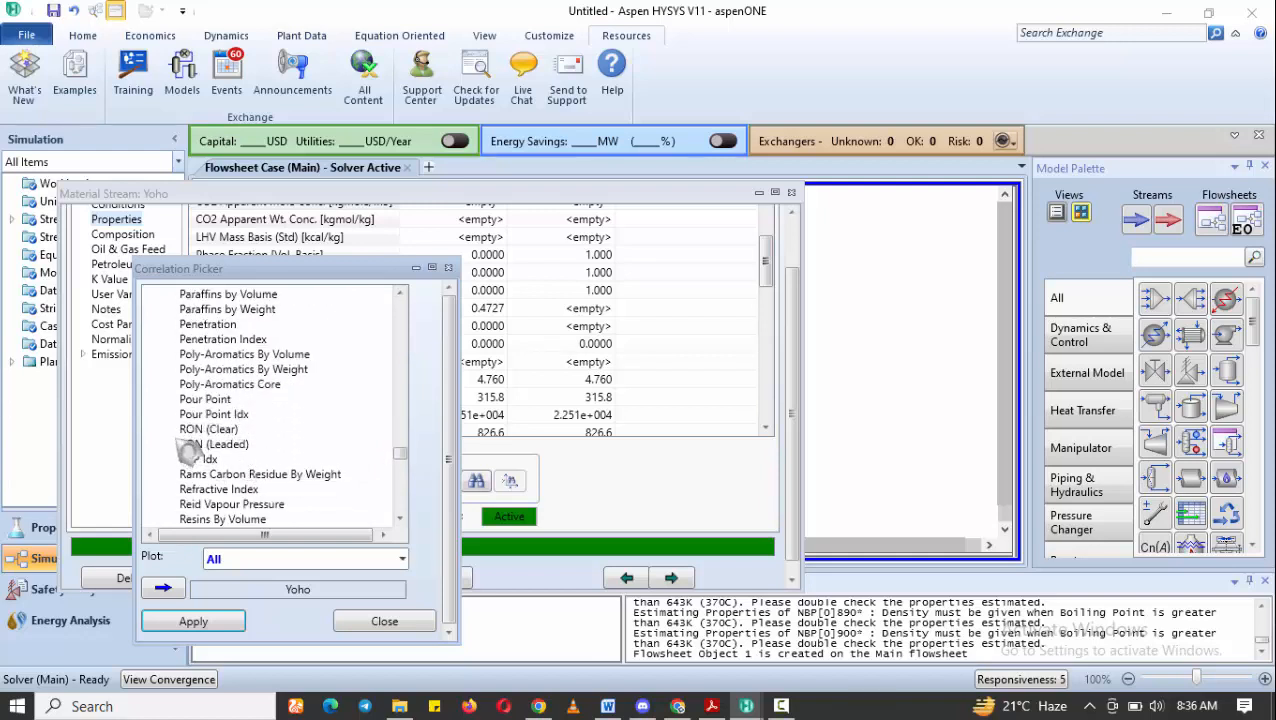
left_click(195, 430)
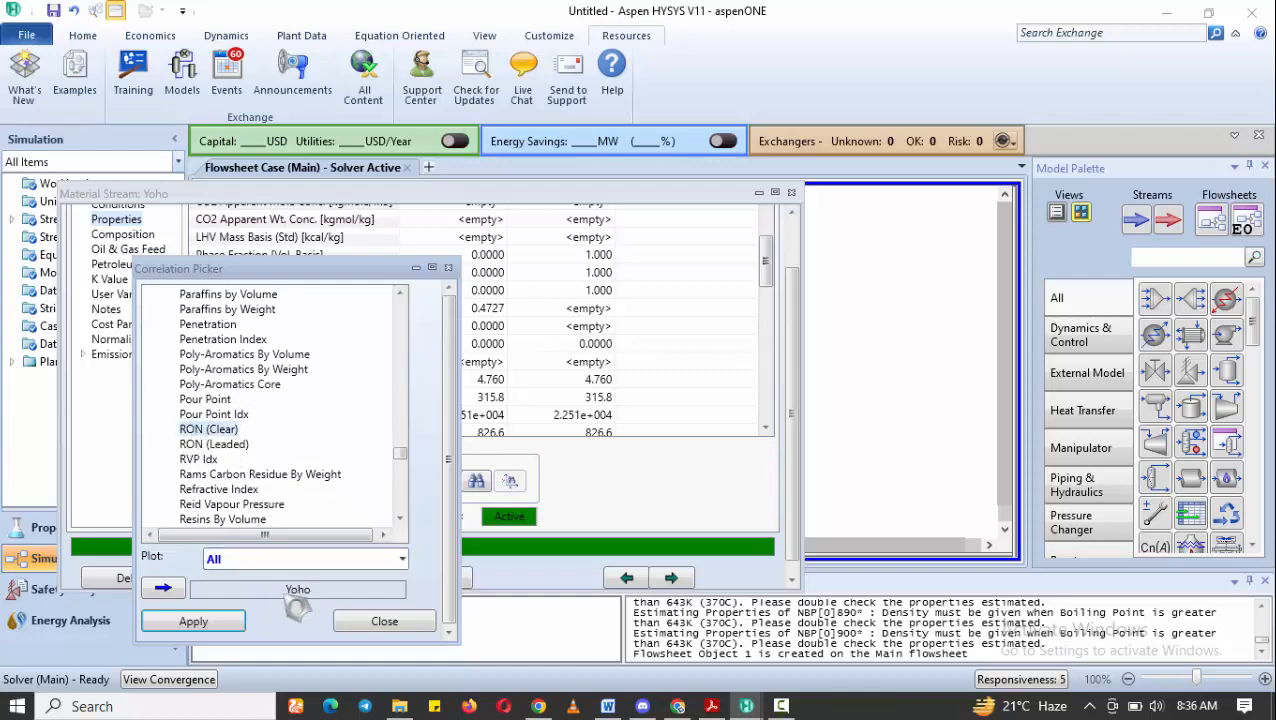
left_click(199, 624)
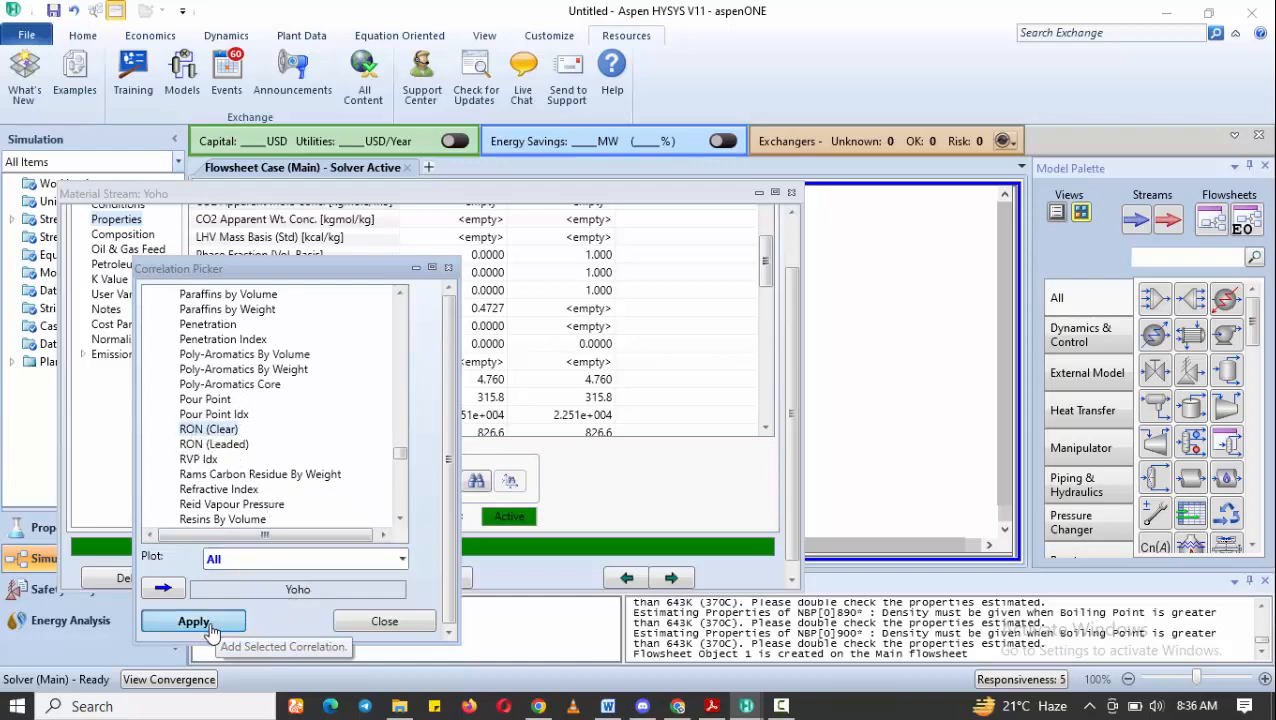
left_click(407, 615)
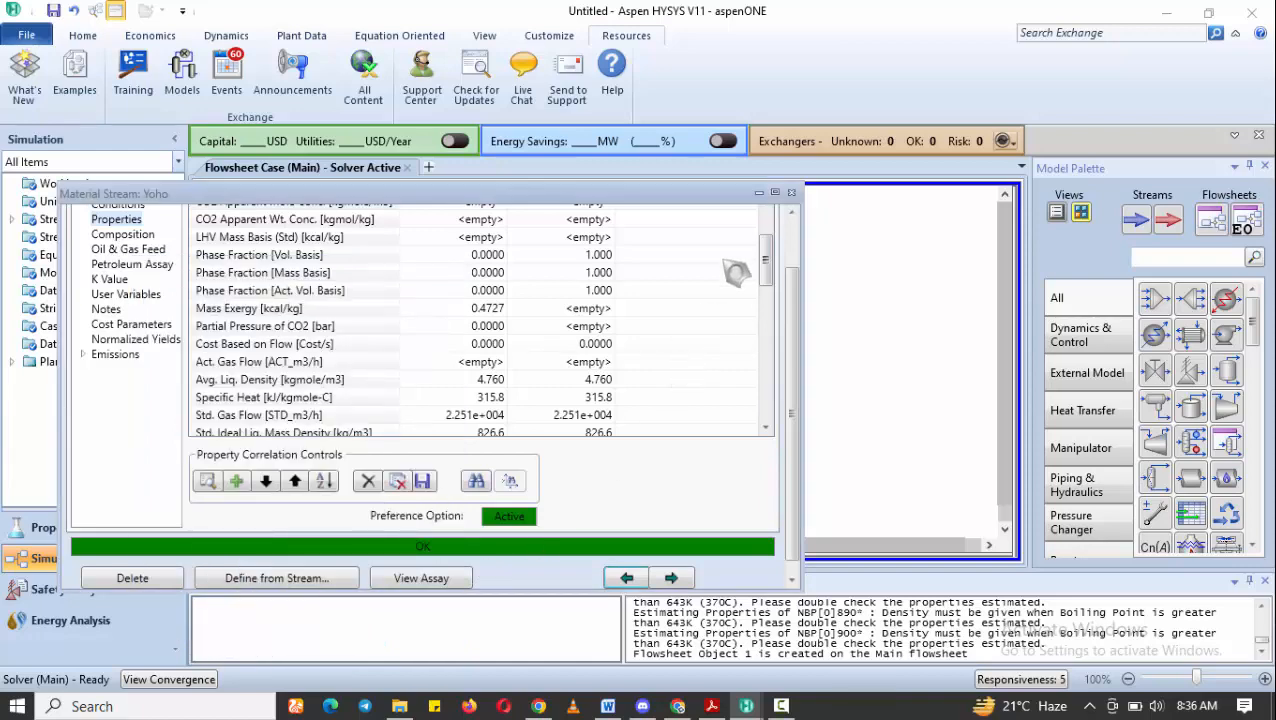
left_click_drag(768, 262, 752, 432)
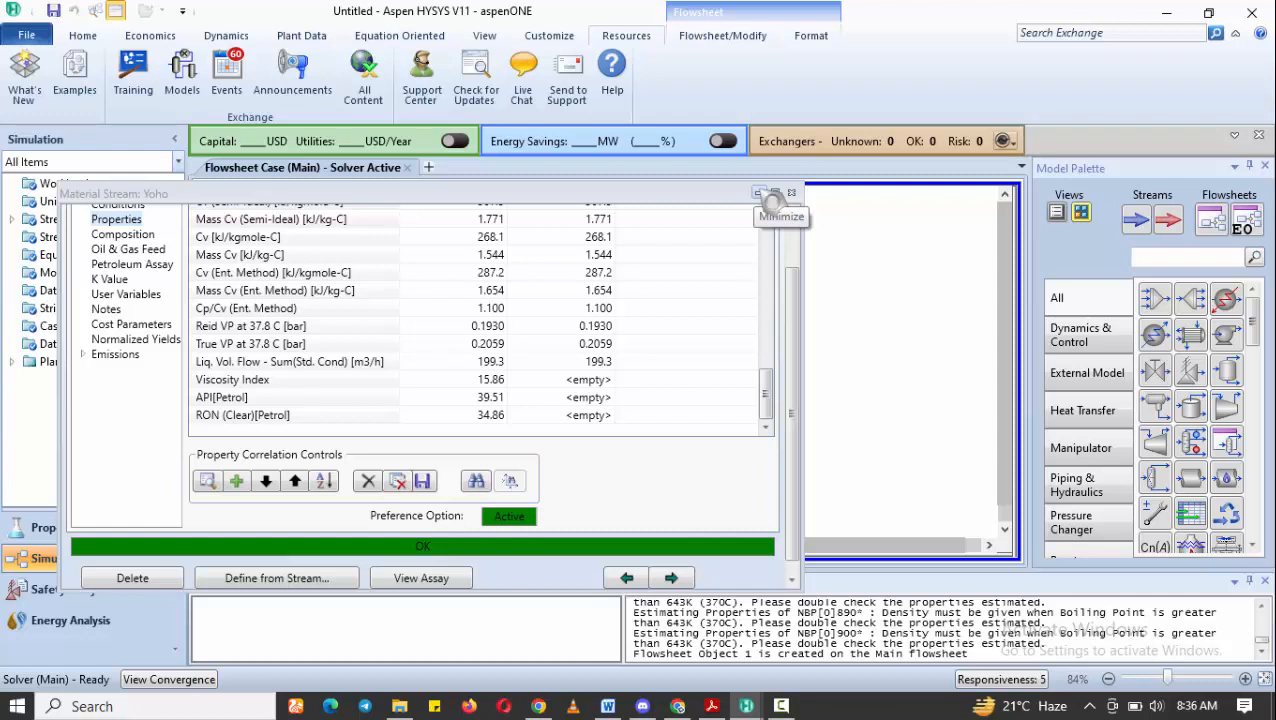
left_click(784, 706)
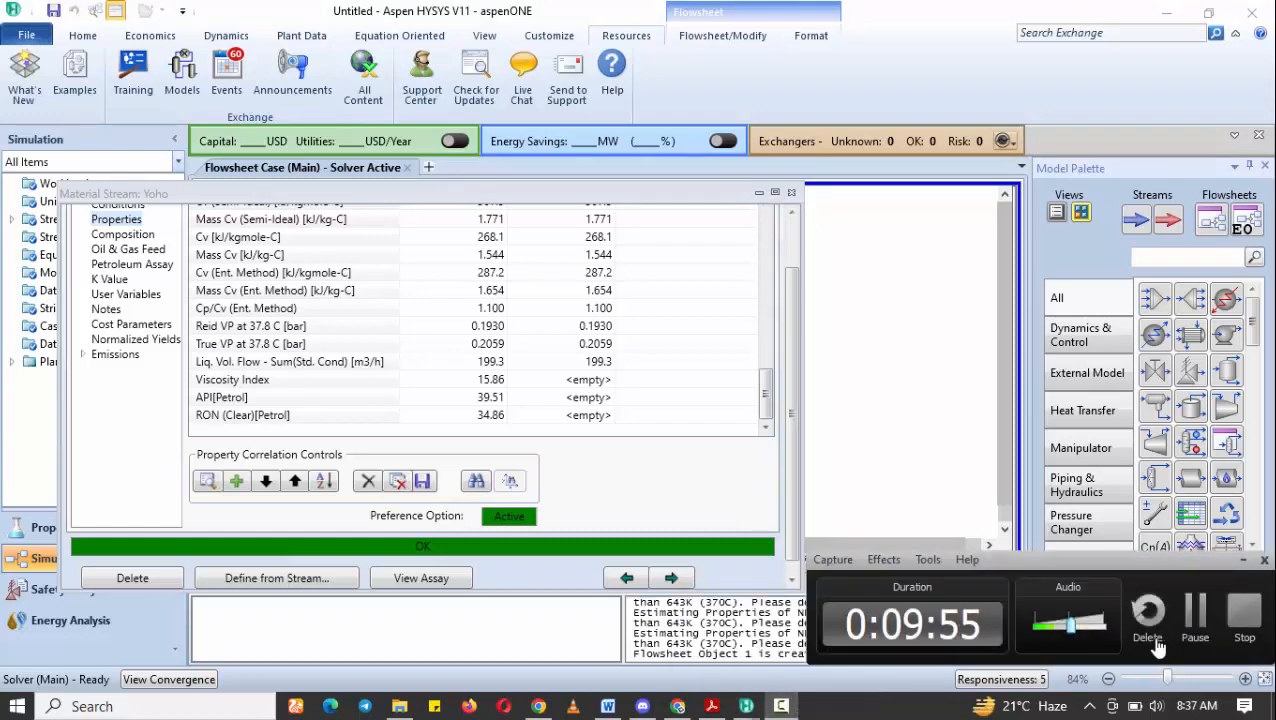